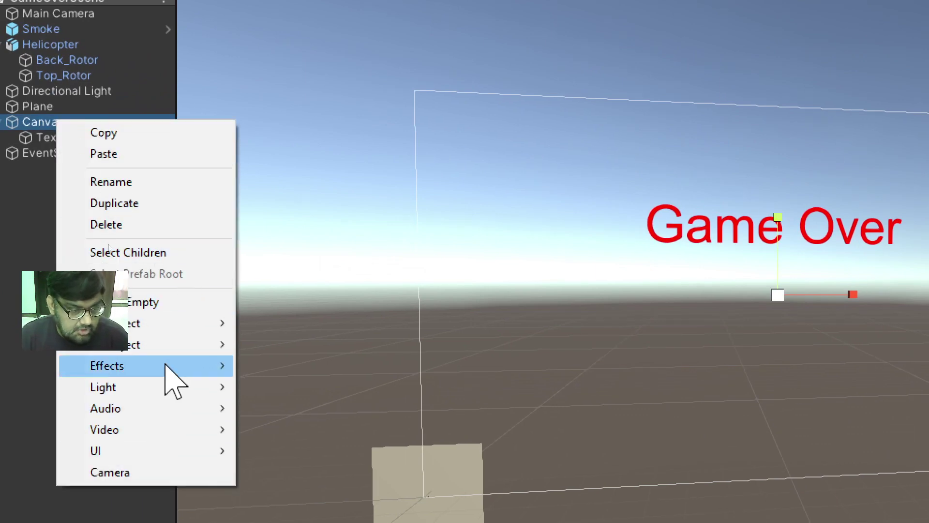
Step: Add a UI Button as a child of the Canvas
{"action": "mouse_move", "coordinate": [160, 453]}
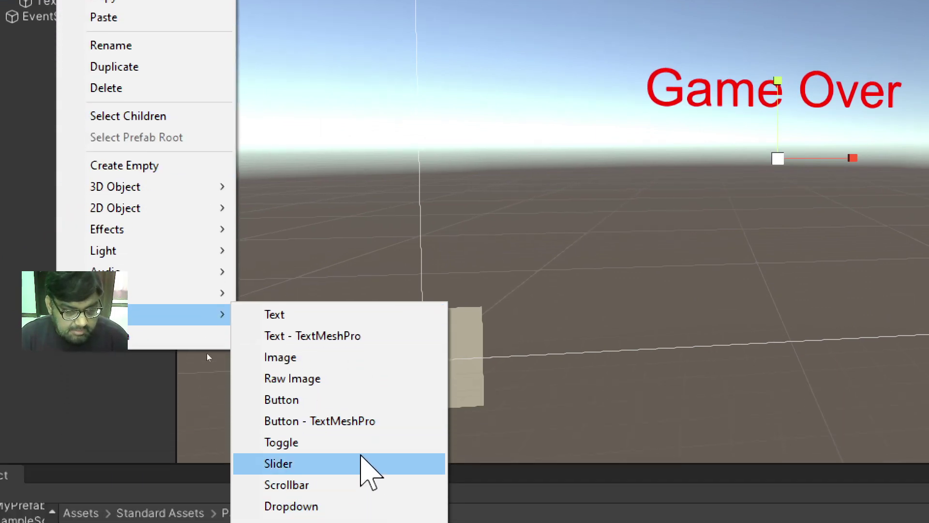
{"action": "left_click", "coordinate": [362, 399]}
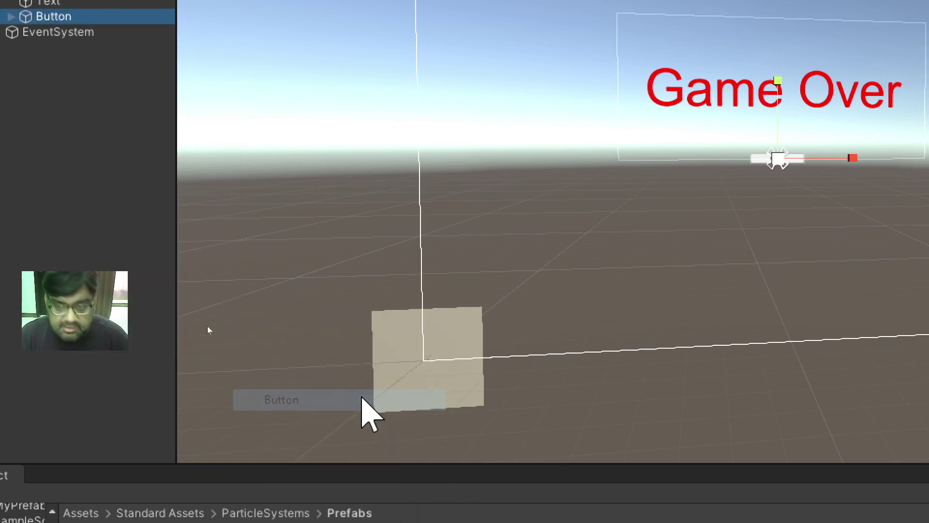
{"action": "scroll", "coordinate": [769, 228], "scroll_direction": "up", "scroll_amount": 2}
{"action": "scroll", "coordinate": [767, 224], "scroll_direction": "up", "scroll_amount": 3}
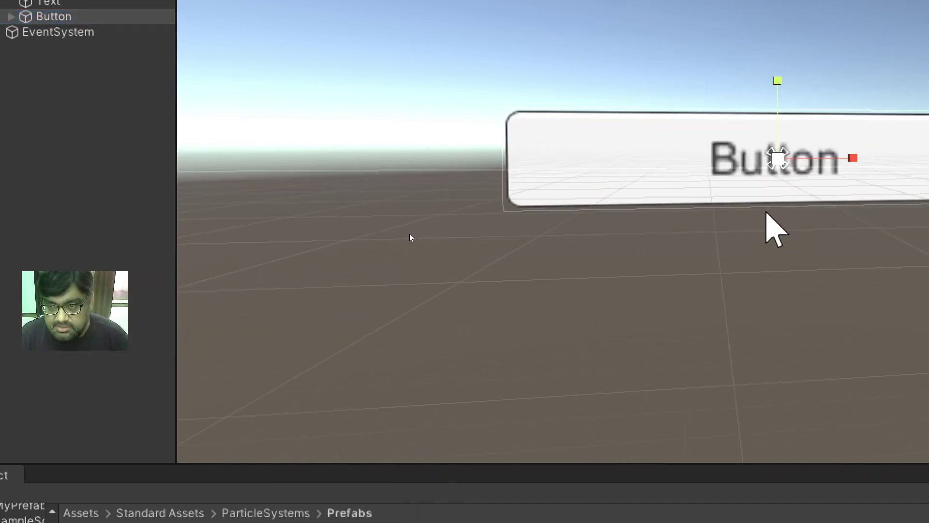
Step: Enlarge the button with the Rect Tool to about 587 by 142 and place it below and left of the Game Over text
{"action": "left_click_drag", "start_coordinate": [790, 257], "coordinate": [544, 253], "text": "alt"}
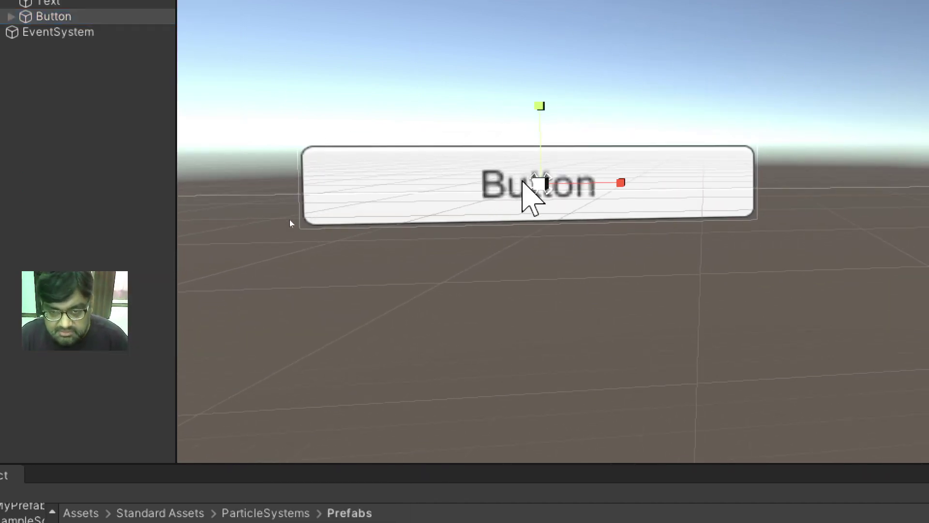
{"action": "scroll", "coordinate": [642, 230], "scroll_direction": "down", "scroll_amount": 5}
{"action": "scroll", "coordinate": [629, 234], "scroll_direction": "down", "scroll_amount": 5}
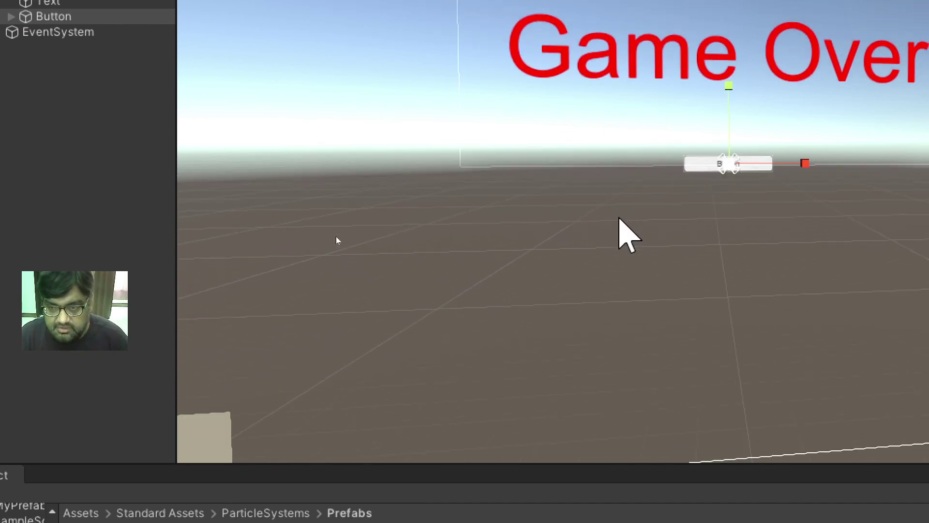
{"action": "left_click_drag", "start_coordinate": [624, 233], "coordinate": [444, 291], "text": "alt"}
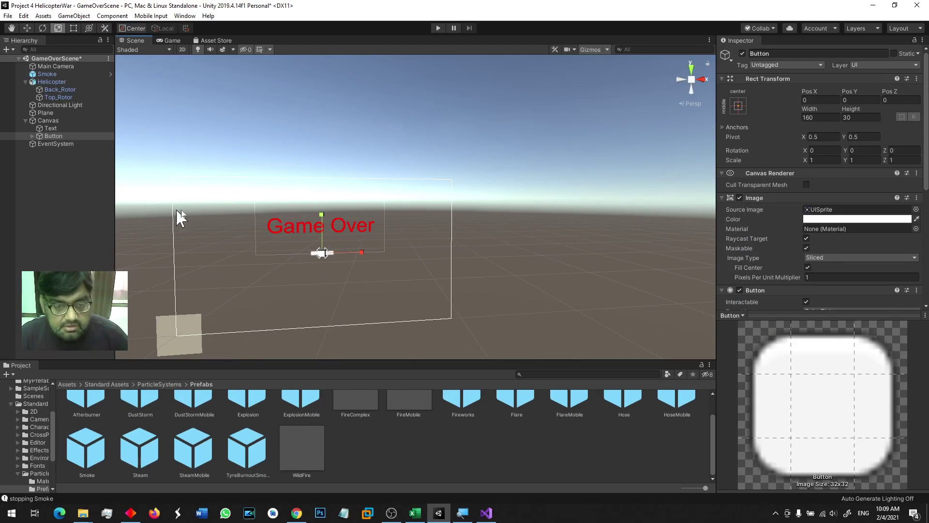
{"action": "scroll", "coordinate": [248, 242], "scroll_direction": "up", "scroll_amount": 3}
{"action": "middle_click_drag", "start_coordinate": [249, 242], "coordinate": [444, 153]}
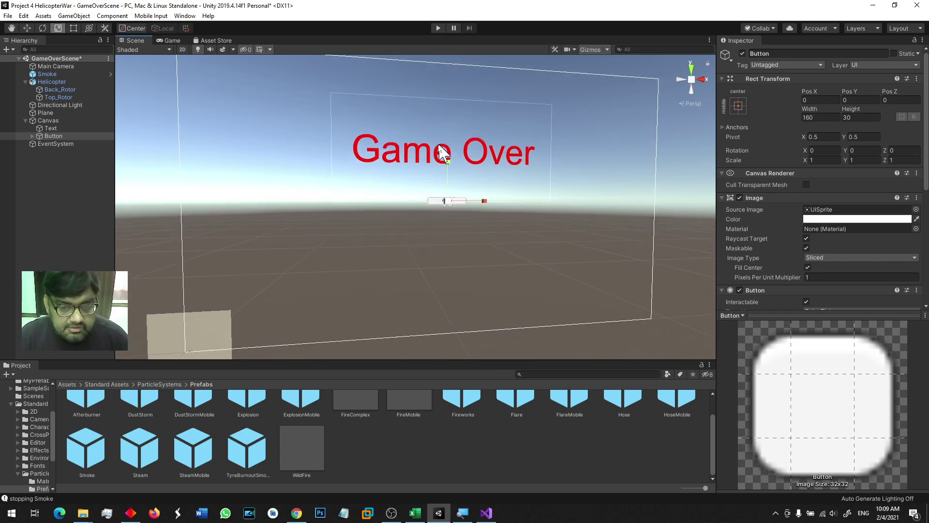
{"action": "left_click", "coordinate": [73, 27]}
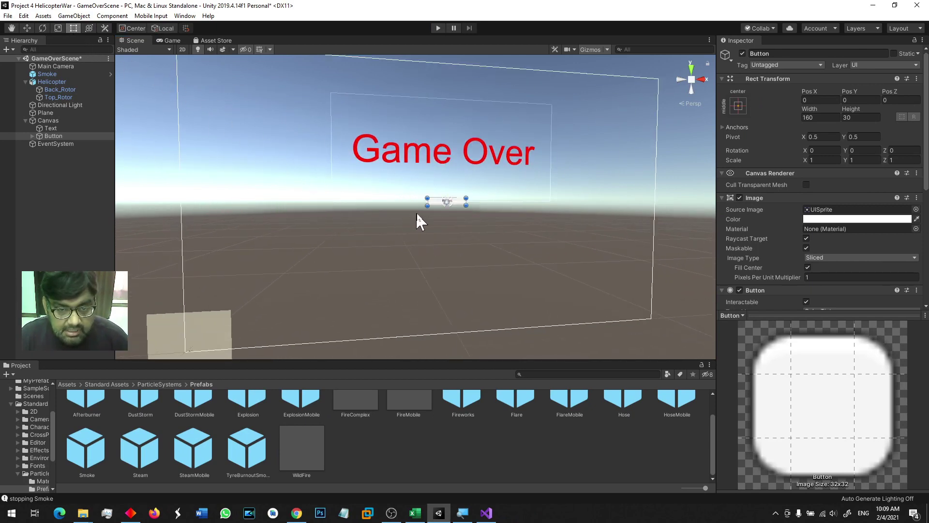
{"action": "left_click_drag", "start_coordinate": [420, 209], "coordinate": [308, 243]}
{"action": "left_click_drag", "start_coordinate": [425, 222], "coordinate": [341, 255]}
{"action": "mouse_move", "coordinate": [411, 280]}
{"action": "left_mouse_down", "text": "alt"}
{"action": "mouse_move", "coordinate": [381, 286]}
{"action": "mouse_move", "coordinate": [405, 286]}
{"action": "left_mouse_up", "text": "alt"}
{"action": "left_click_drag", "start_coordinate": [358, 253], "coordinate": [374, 264]}
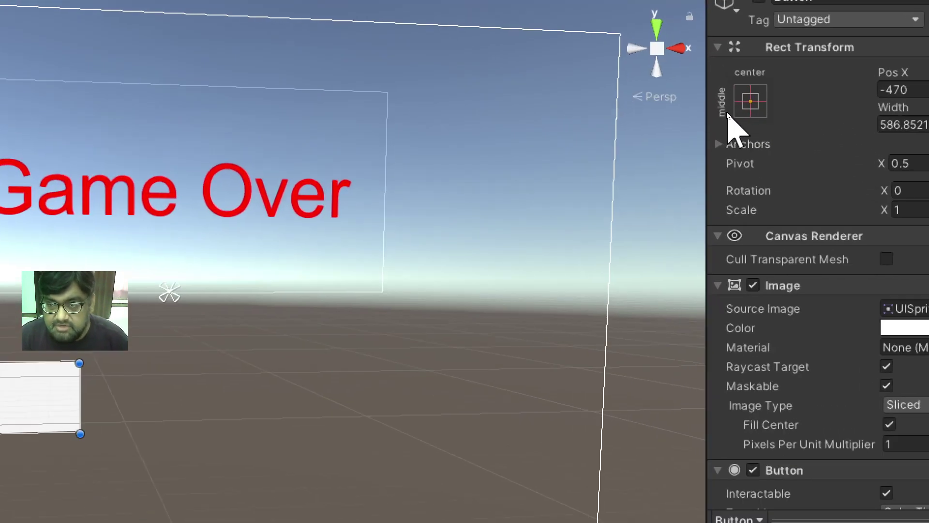
Step: Anchor the button to the canvas's bottom left and move it to about X 471, Y 298
{"action": "left_click", "coordinate": [737, 106]}
{"action": "left_click", "coordinate": [819, 334]}
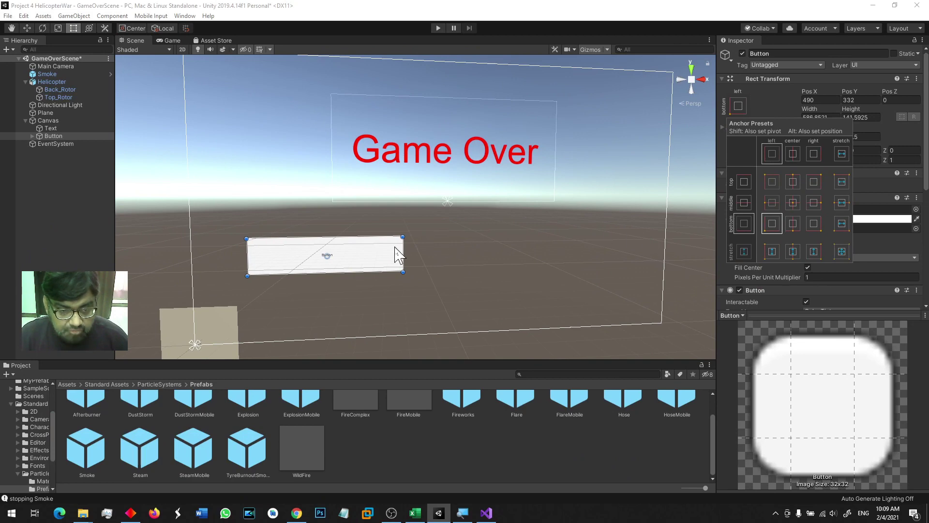
{"action": "left_click", "coordinate": [377, 274]}
{"action": "mouse_move", "coordinate": [368, 268]}
{"action": "left_mouse_down"}
{"action": "mouse_move", "coordinate": [349, 269]}
{"action": "mouse_move", "coordinate": [357, 277]}
{"action": "left_mouse_up"}
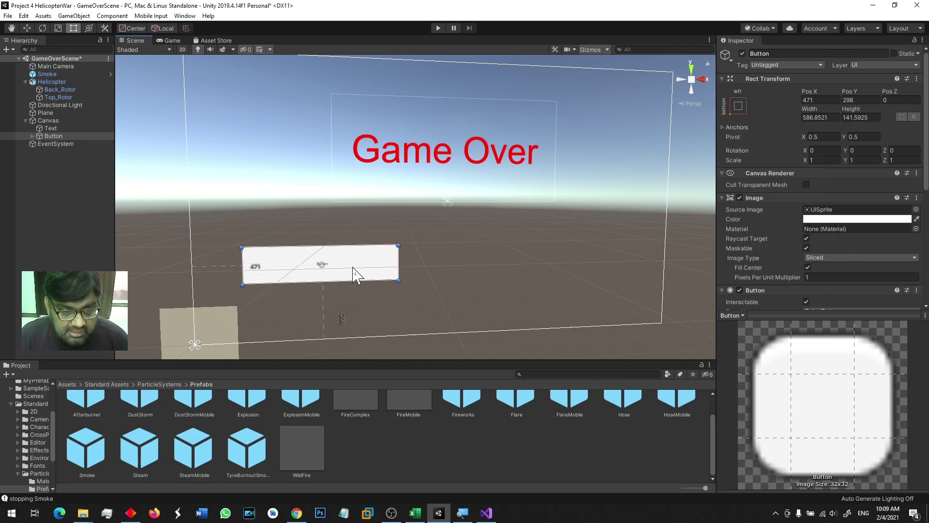
Step: Change the button's label text to "Restart" and set its font size to 95
{"action": "left_click", "coordinate": [32, 136]}
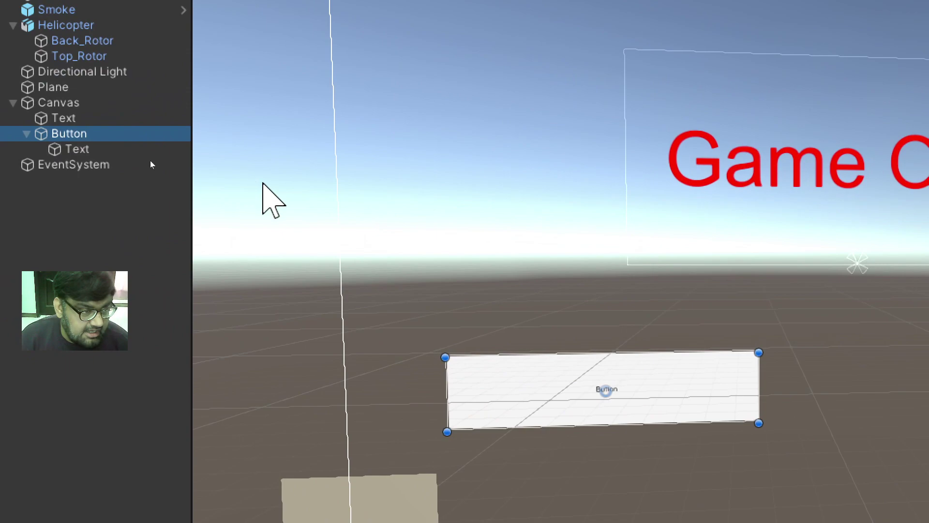
{"action": "left_click", "coordinate": [57, 148]}
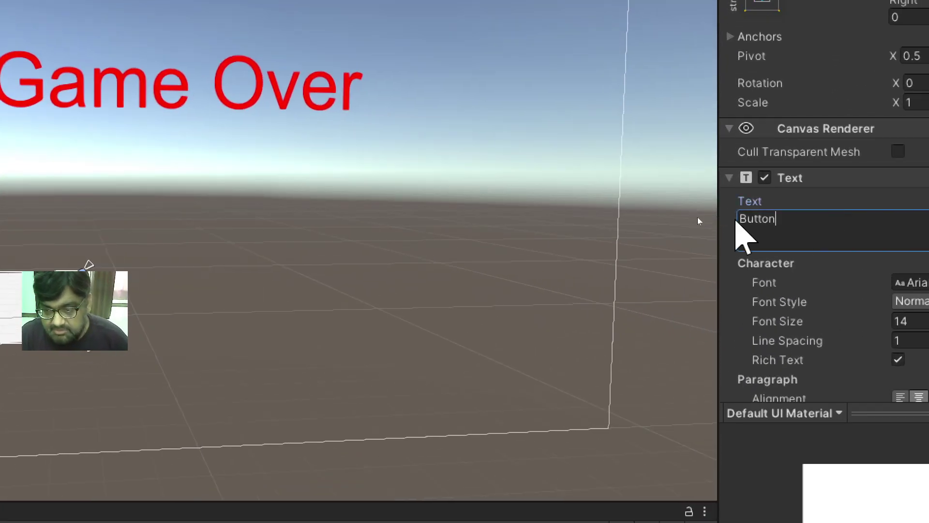
{"action": "double_click", "coordinate": [727, 219]}
{"action": "type", "text": "Restar"}
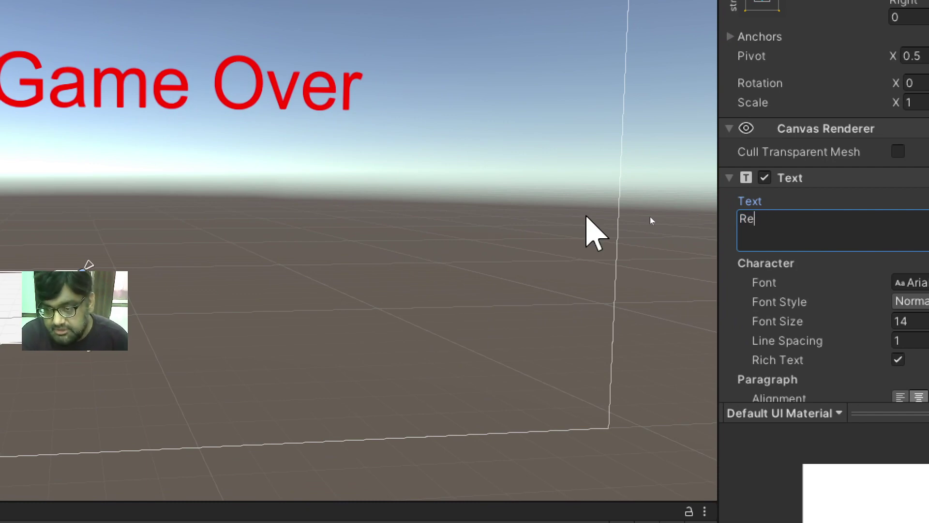
{"action": "type", "text": "t"}
{"action": "key", "text": "Return"}
{"action": "key", "text": "BackSpace"}
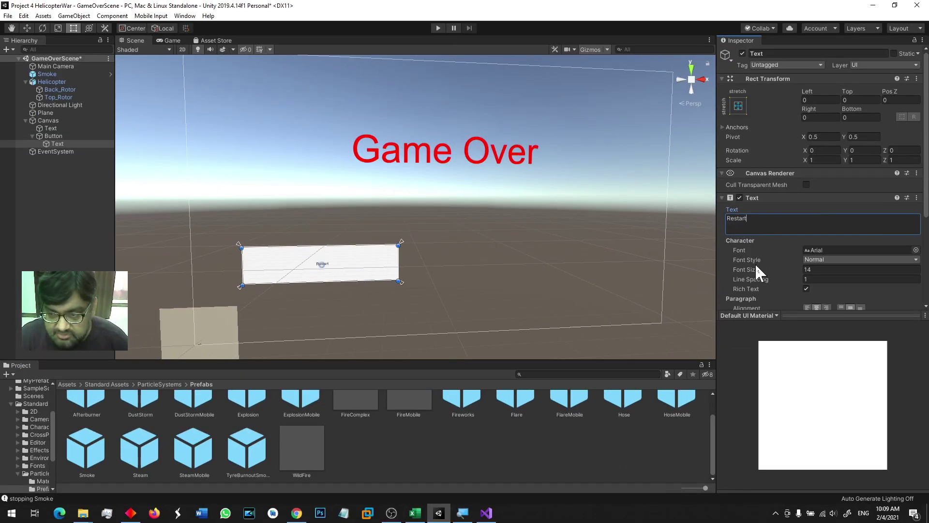
{"action": "left_click_drag", "start_coordinate": [751, 268], "coordinate": [792, 272]}
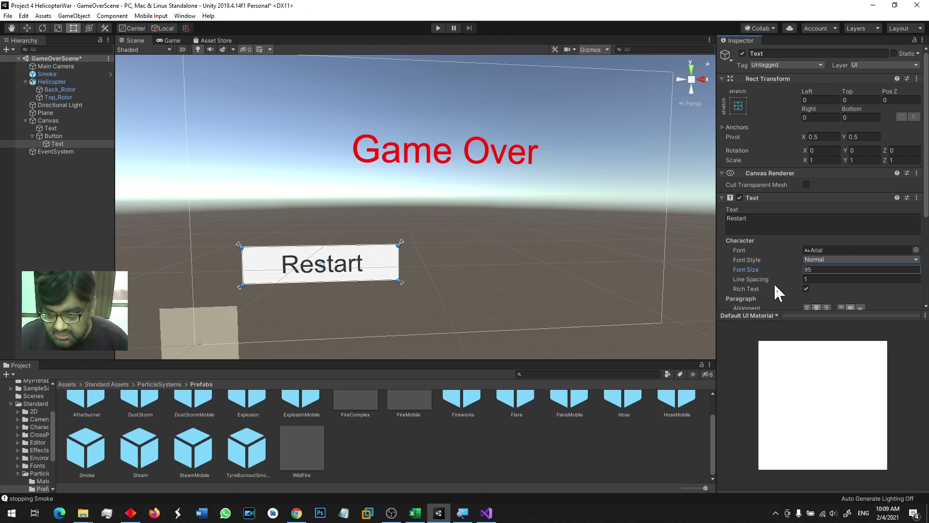
{"action": "scroll", "coordinate": [769, 281], "scroll_direction": "down", "scroll_amount": 3}
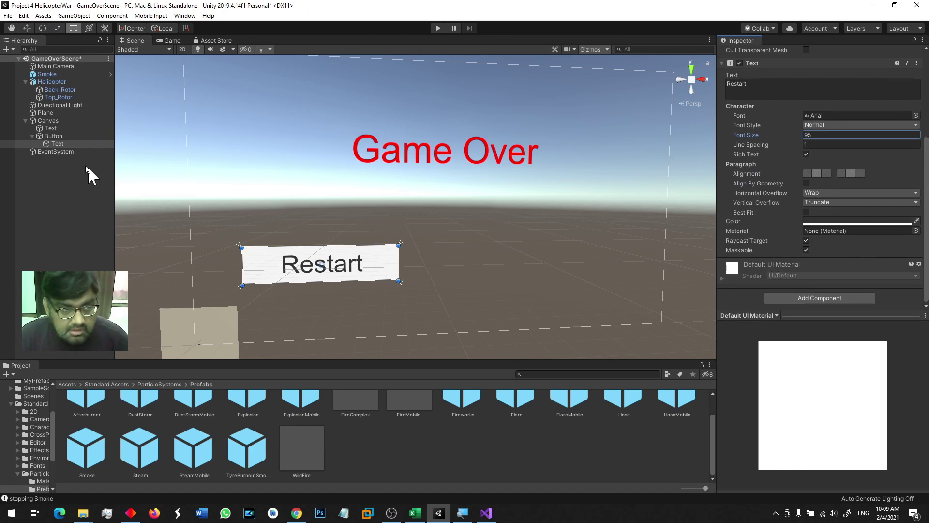
Step: Set the button's Image color to orange, FF854F
{"action": "left_click", "coordinate": [53, 136]}
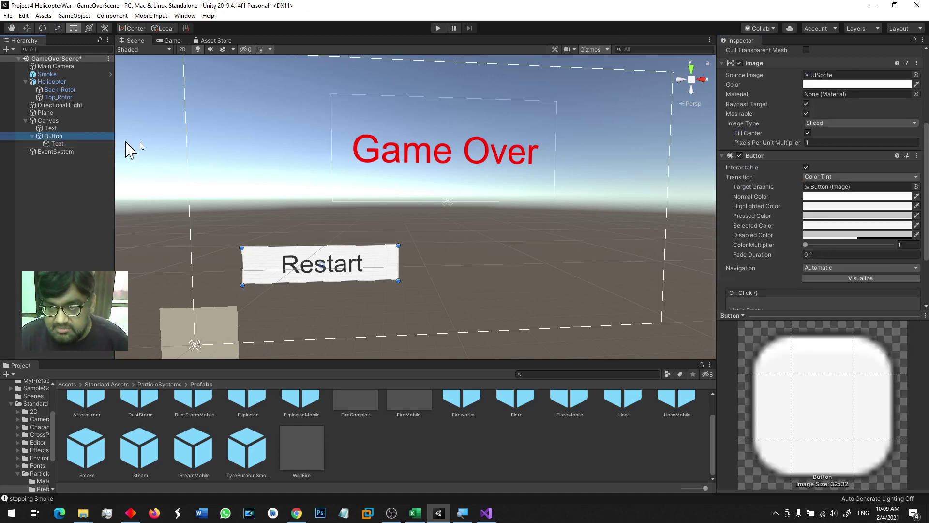
{"action": "left_click", "coordinate": [809, 85]}
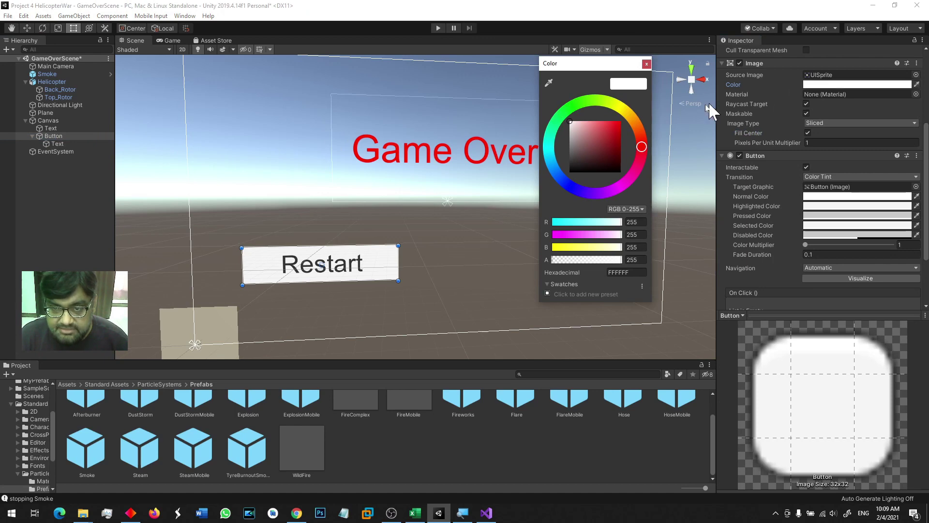
{"action": "left_click", "coordinate": [620, 107]}
{"action": "mouse_move", "coordinate": [603, 136]}
{"action": "left_mouse_down"}
{"action": "mouse_move", "coordinate": [603, 123]}
{"action": "mouse_move", "coordinate": [632, 115]}
{"action": "mouse_move", "coordinate": [652, 130]}
{"action": "left_mouse_up"}
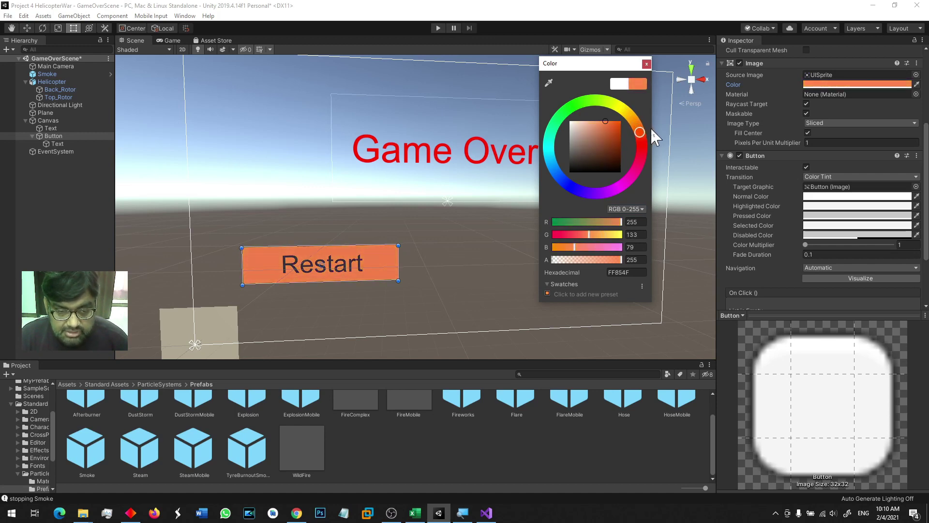
Step: Set the color of the button's Restart label to white, FFFFFF
{"action": "left_click", "coordinate": [64, 143]}
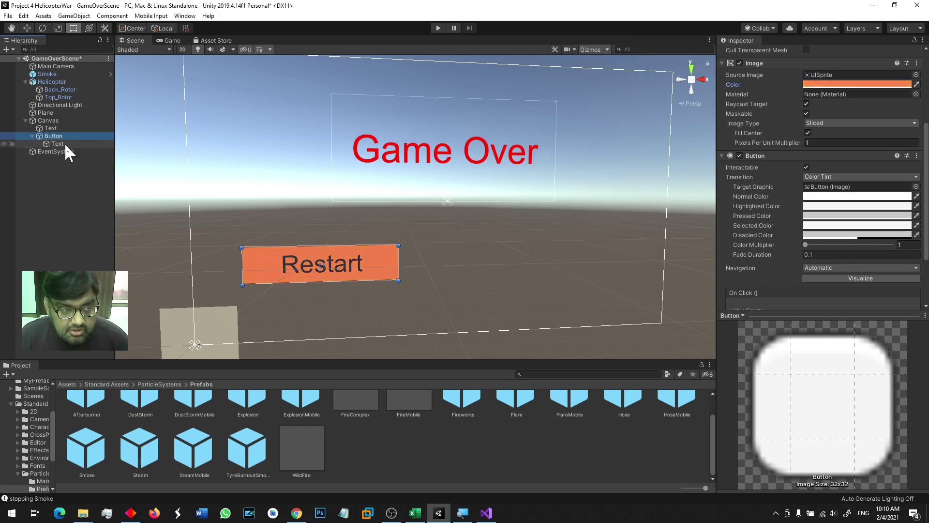
{"action": "left_click", "coordinate": [54, 144]}
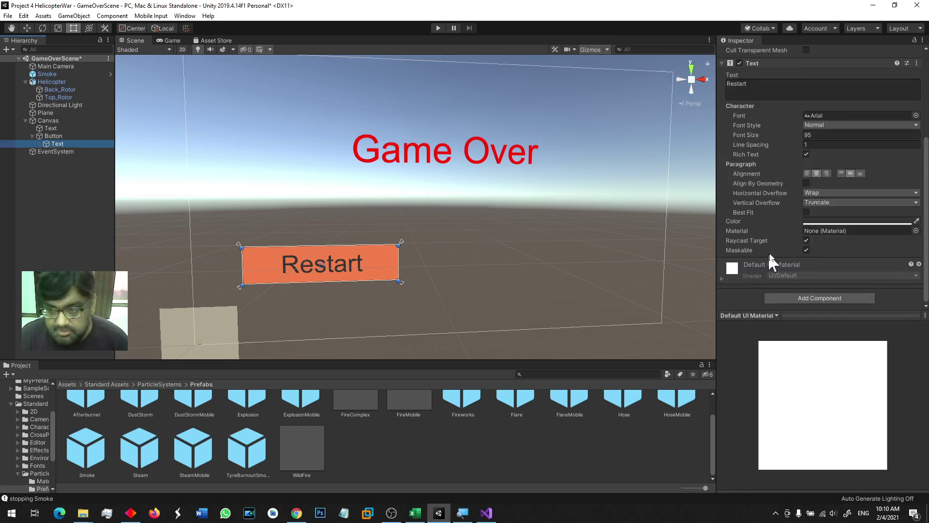
{"action": "left_click", "coordinate": [814, 221]}
{"action": "left_click_drag", "start_coordinate": [599, 128], "coordinate": [554, 115]}
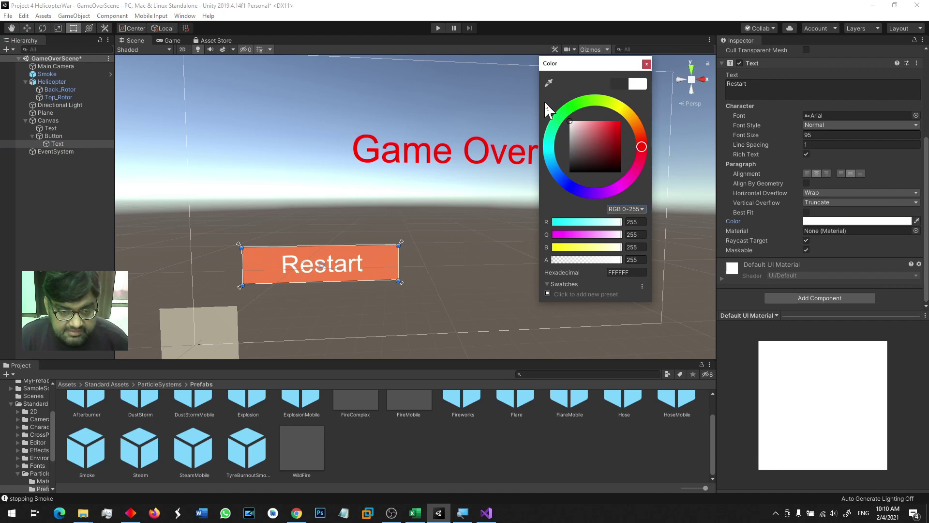
Step: Darken the button's Image color to E7682F
{"action": "left_click", "coordinate": [386, 265]}
{"action": "left_click", "coordinate": [380, 270]}
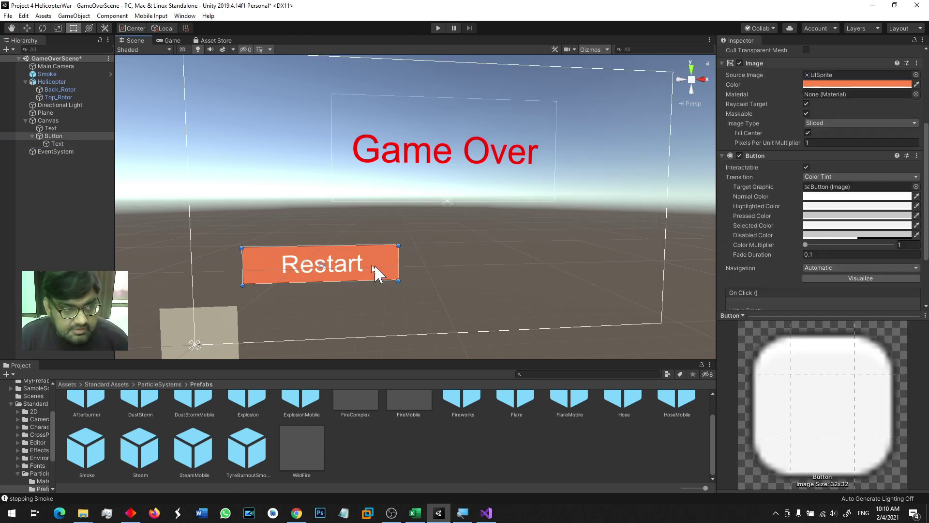
{"action": "left_click", "coordinate": [846, 85]}
{"action": "left_click", "coordinate": [610, 125]}
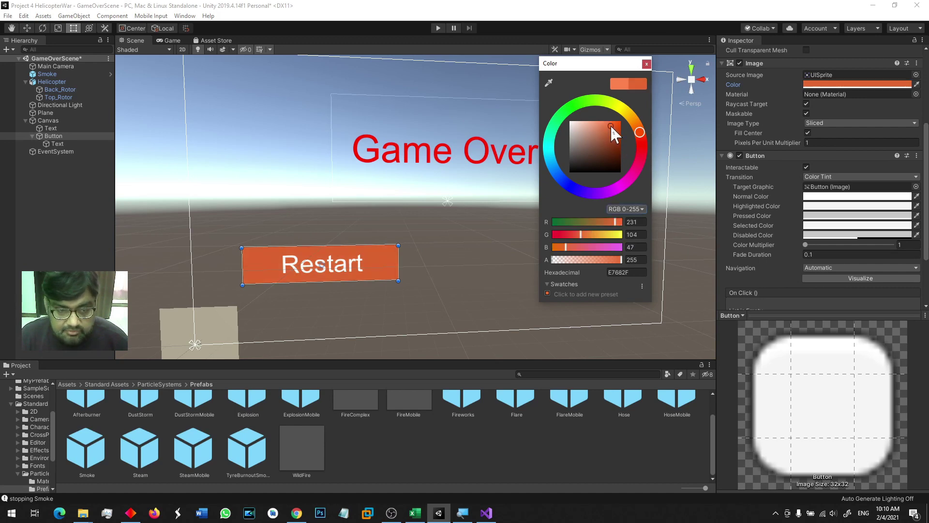
Step: Run the game over scene in Play mode and try out the Restart button
{"action": "left_click", "coordinate": [437, 28]}
{"action": "left_click", "coordinate": [438, 28]}
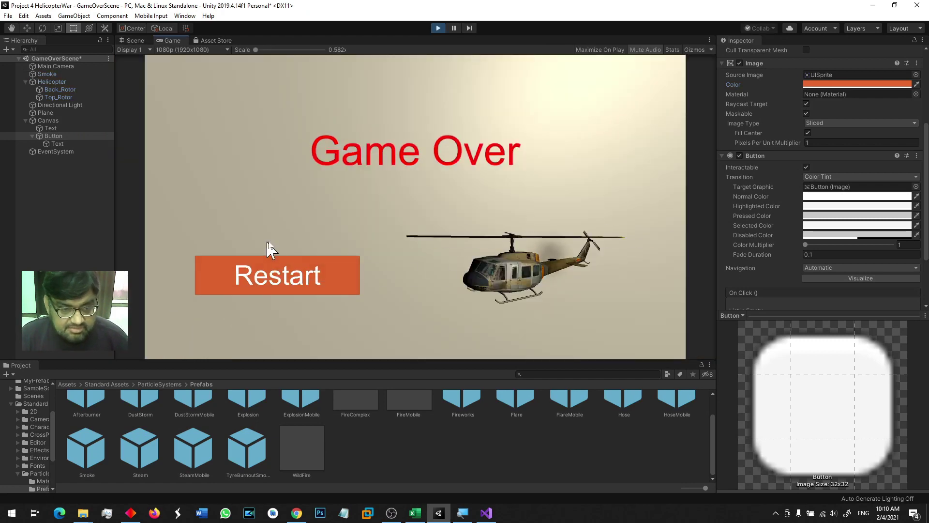
{"action": "left_click", "coordinate": [330, 284]}
{"action": "left_click", "coordinate": [331, 284]}
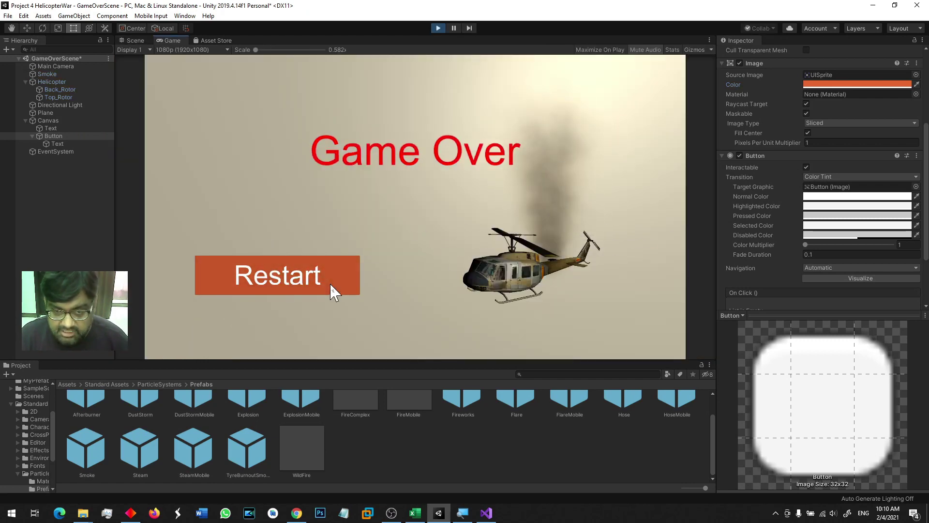
{"action": "left_click", "coordinate": [330, 285]}
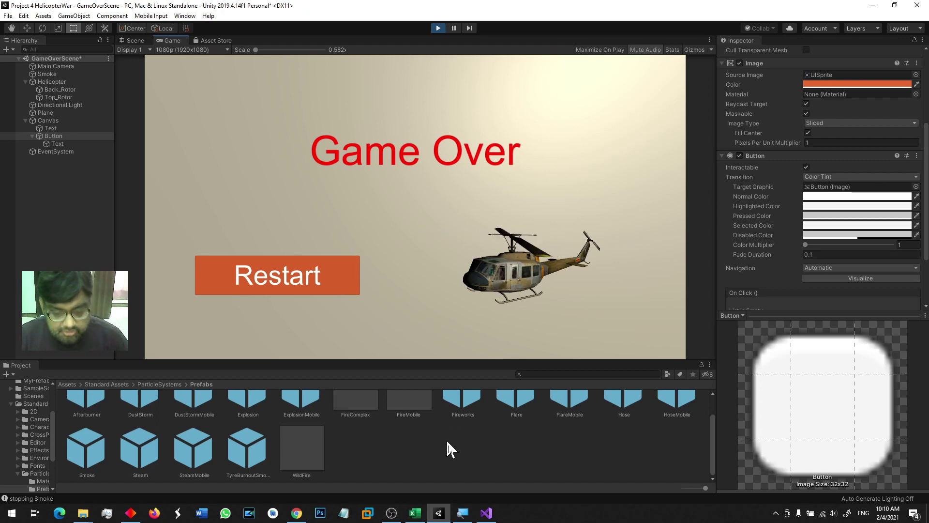
Step: Switch to Visual Studio and add an empty public void Restart() method below Update() in ControllerScript.cs
{"action": "left_click", "coordinate": [487, 512]}
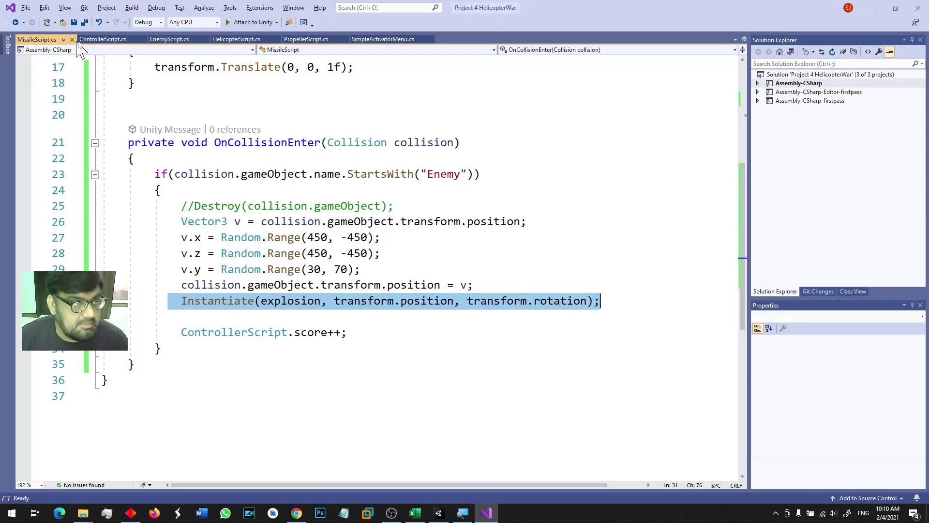
{"action": "left_click", "coordinate": [102, 39]}
{"action": "scroll", "coordinate": [325, 274], "scroll_direction": "down", "scroll_amount": 2}
{"action": "scroll", "coordinate": [324, 273], "scroll_direction": "up", "scroll_amount": 4}
{"action": "scroll", "coordinate": [324, 273], "scroll_direction": "down", "scroll_amount": 7}
{"action": "scroll", "coordinate": [325, 274], "scroll_direction": "up", "scroll_amount": 4}
{"action": "key", "text": "Return"}
{"action": "key", "text": "Return"}
{"action": "type", "text": "publ"}
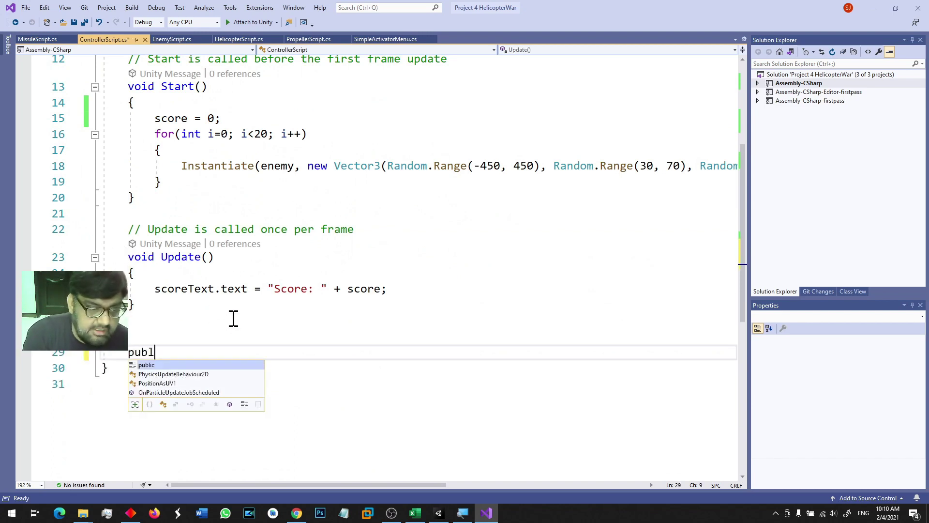
{"action": "type", "text": "ic void Restart()"}
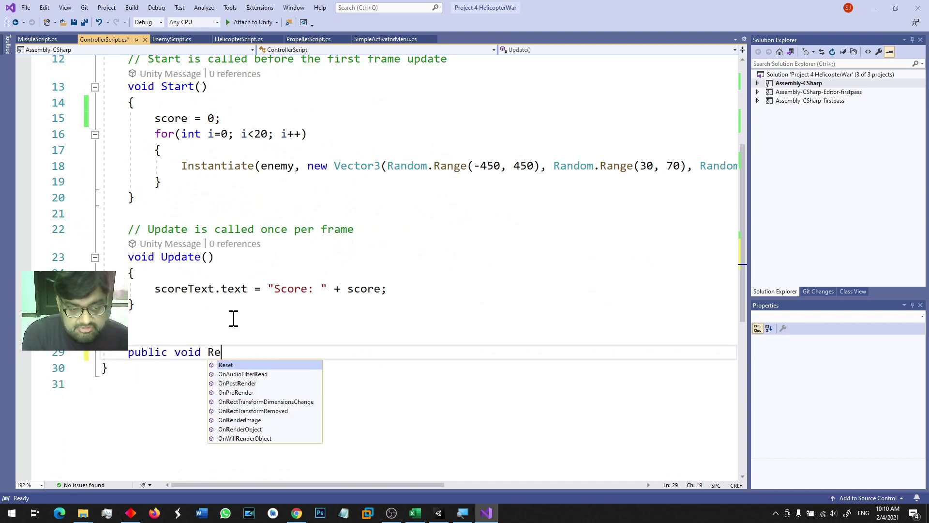
{"action": "key", "text": "Return"}
{"action": "type", "text": "{"}
{"action": "key", "text": "Return"}
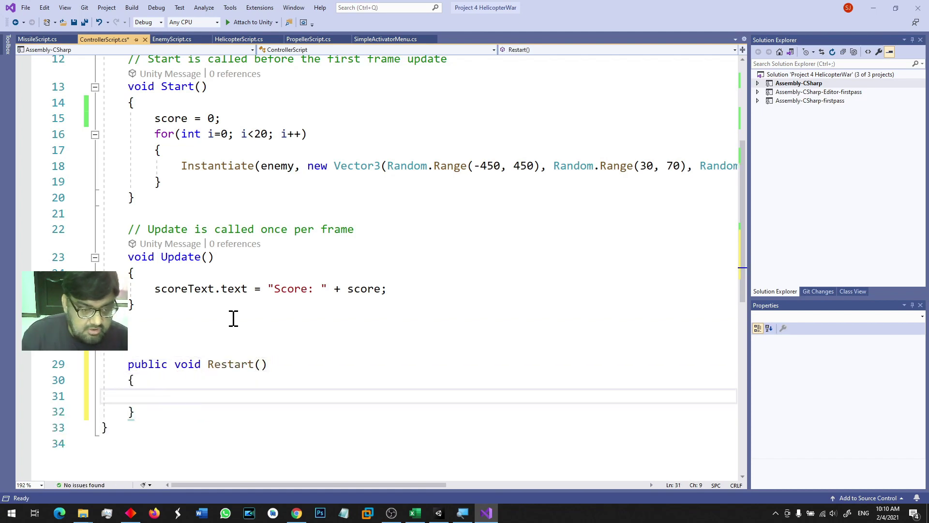
Step: Add the directive using UnityEngine.SceneManagement; below the UnityEngine.UI directive in ControllerScript.cs
{"action": "scroll", "coordinate": [232, 317], "scroll_direction": "down", "scroll_amount": 1}
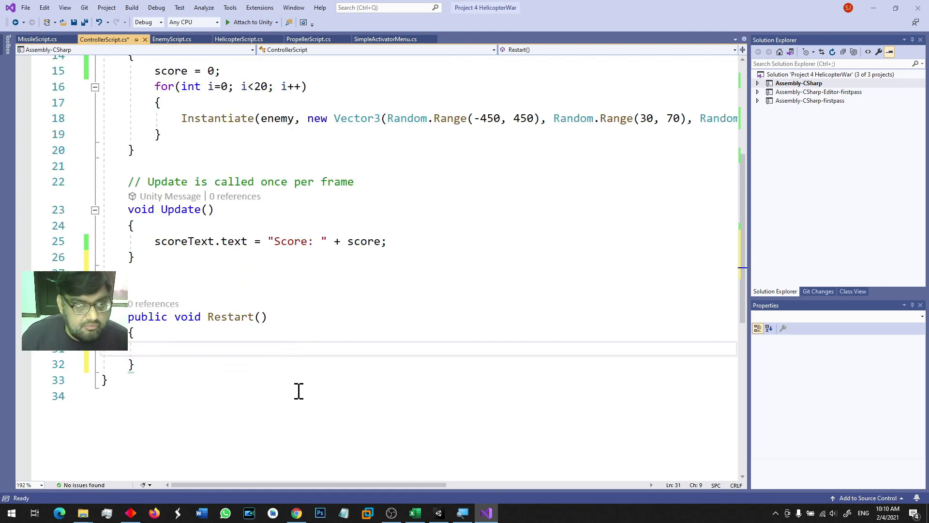
{"action": "scroll", "coordinate": [299, 391], "scroll_direction": "up", "scroll_amount": 3}
{"action": "scroll", "coordinate": [298, 391], "scroll_direction": "up", "scroll_amount": 2}
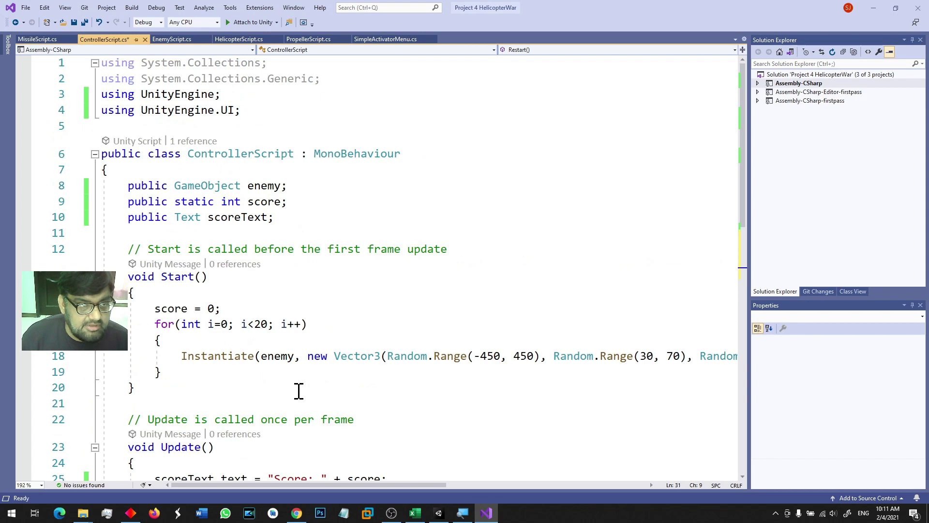
{"action": "left_click", "coordinate": [279, 115]}
{"action": "key", "text": "Return"}
{"action": "type", "text": "us"}
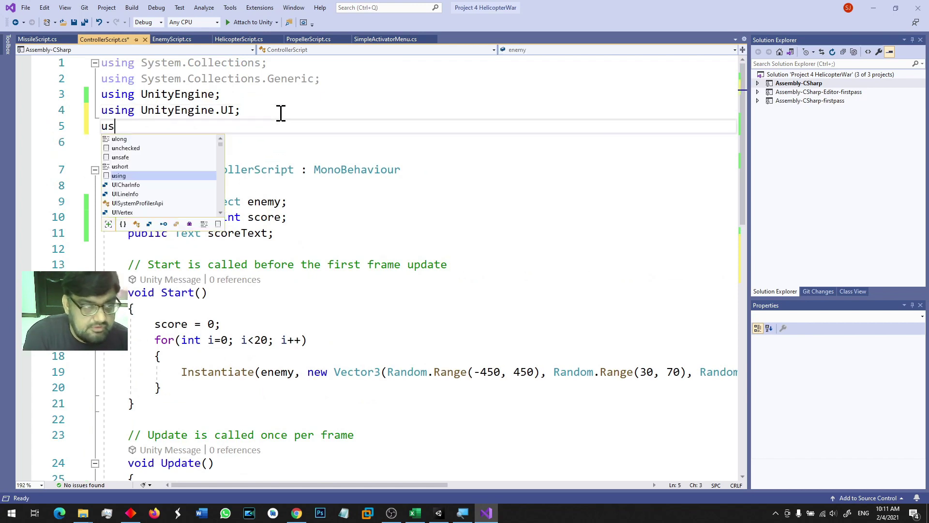
{"action": "type", "text": "ing Unit"}
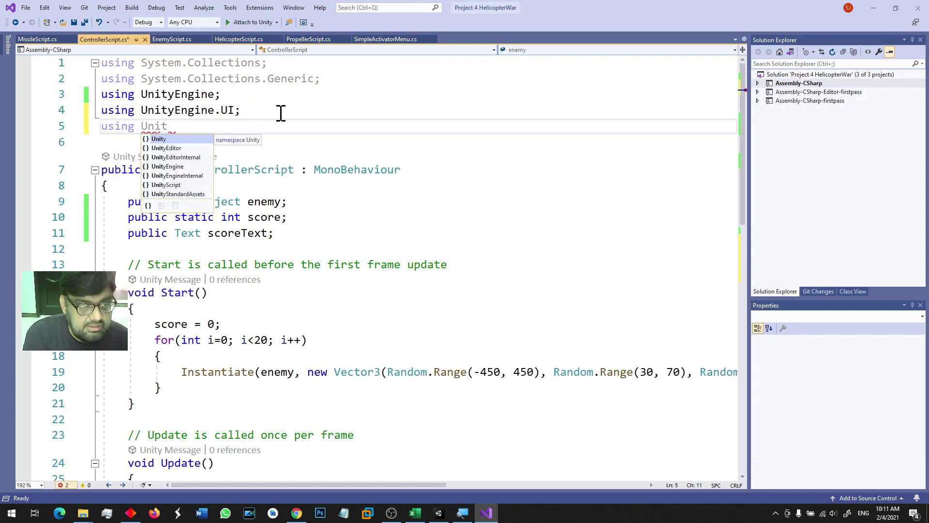
{"action": "type", "text": "yEngine.Sc"}
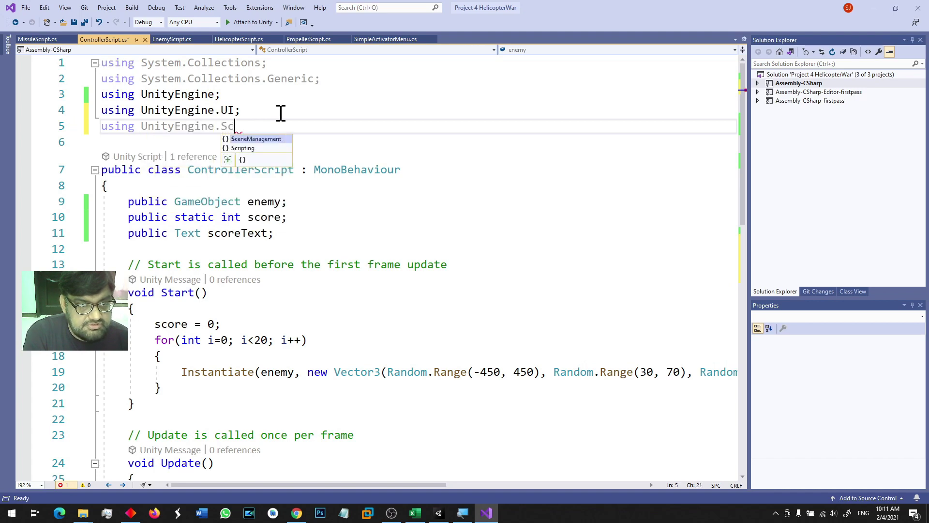
{"action": "key", "text": "Tab"}
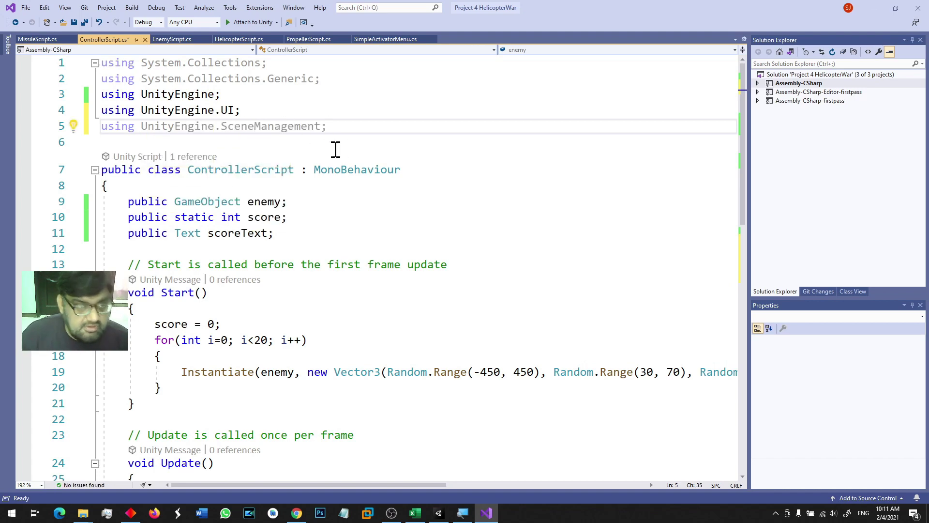
Step: Write the call SceneManager.LoadScene("main") inside the Restart() method
{"action": "scroll", "coordinate": [417, 216], "scroll_direction": "down", "scroll_amount": 7}
{"action": "left_click", "coordinate": [214, 224]}
{"action": "type", "text": "S"}
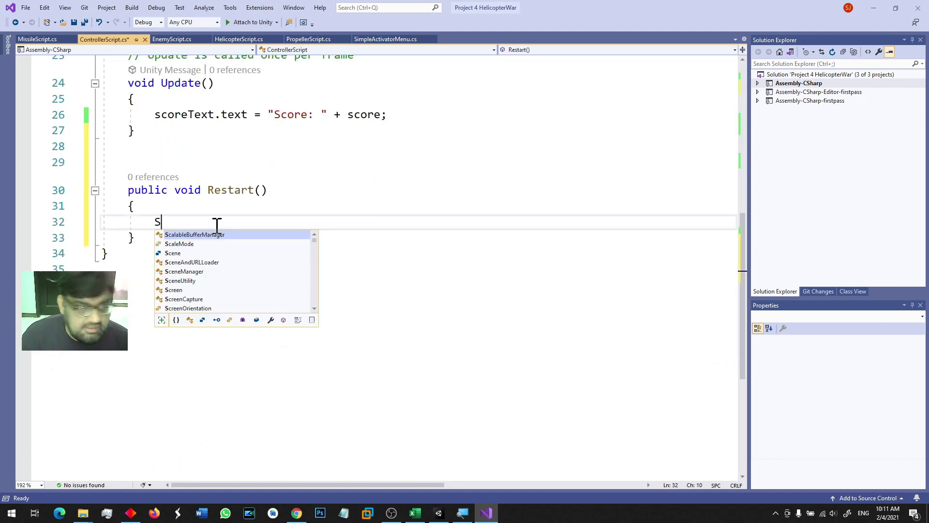
{"action": "type", "text": "ceneManager.L"}
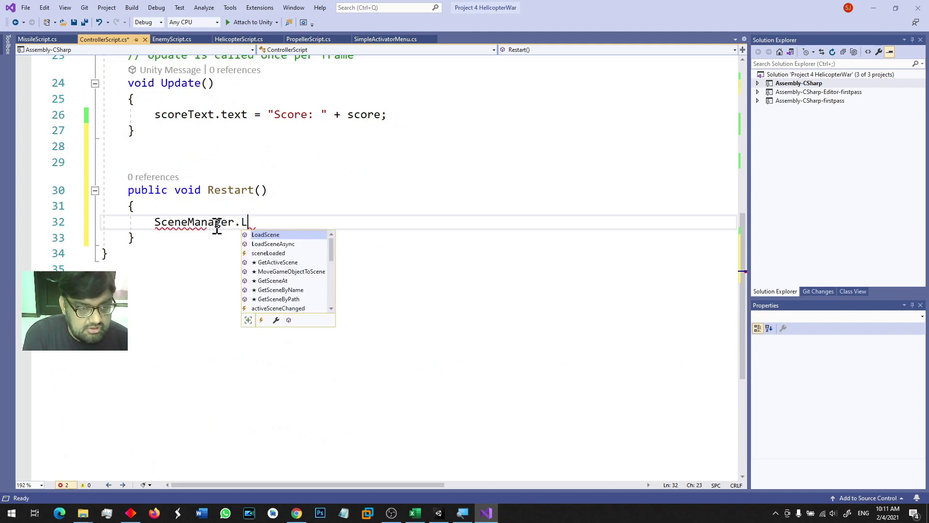
{"action": "type", "text": "oadScene(\""}
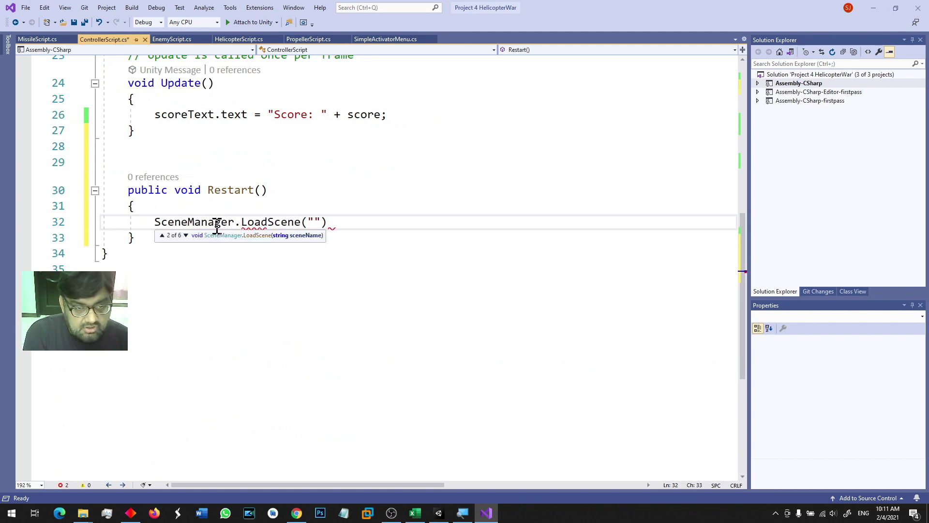
{"action": "type", "text": "main"}
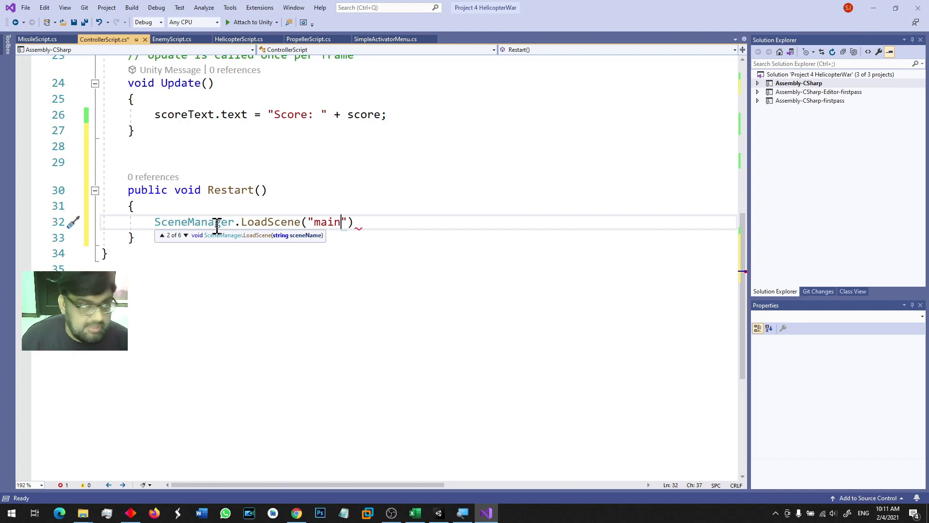
Step: Switch to Unity and copy the name of the SampleScene asset in the Scenes folder
{"action": "left_click", "coordinate": [438, 513]}
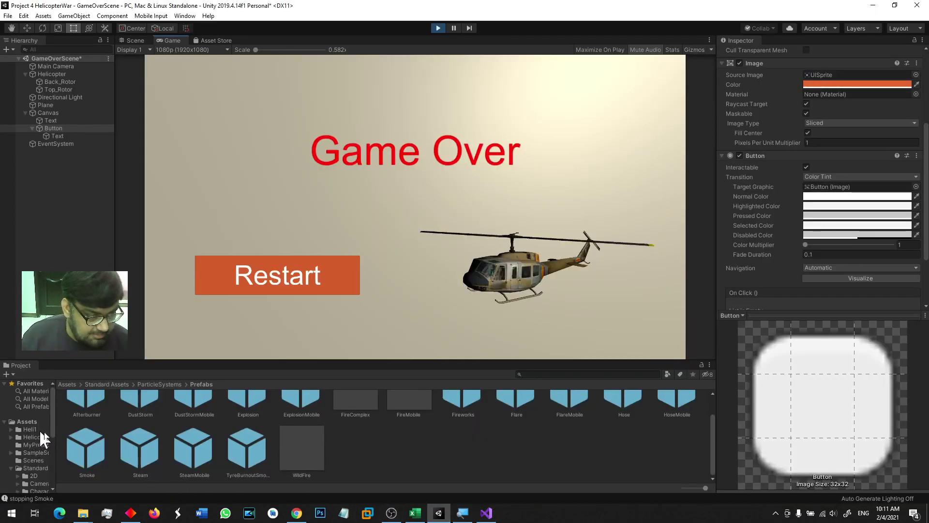
{"action": "left_click", "coordinate": [32, 460]}
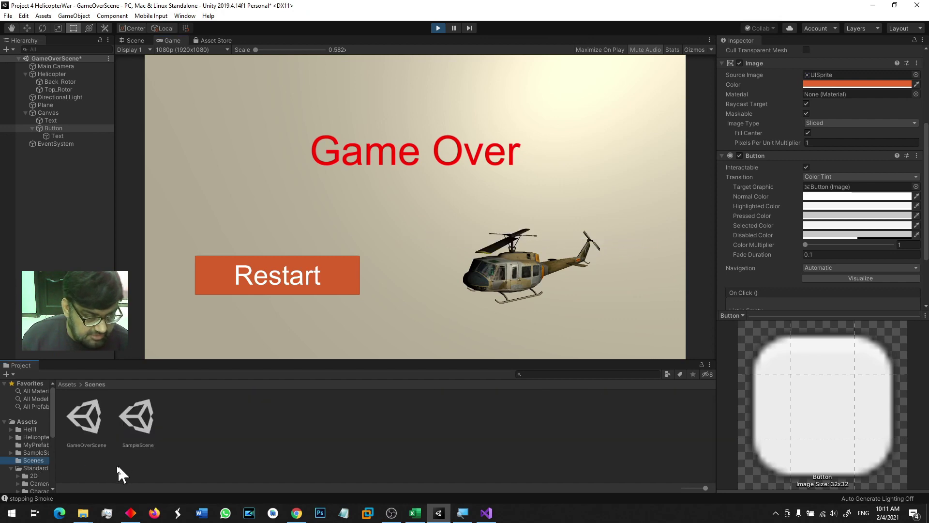
{"action": "left_click", "coordinate": [135, 444]}
{"action": "key", "text": "F2"}
{"action": "key", "text": "ctrl+c"}
Step: Back in Visual Studio, replace "main" with the copied SampleScene name, end the statement with a semicolon and save the script
{"action": "left_click", "coordinate": [487, 513]}
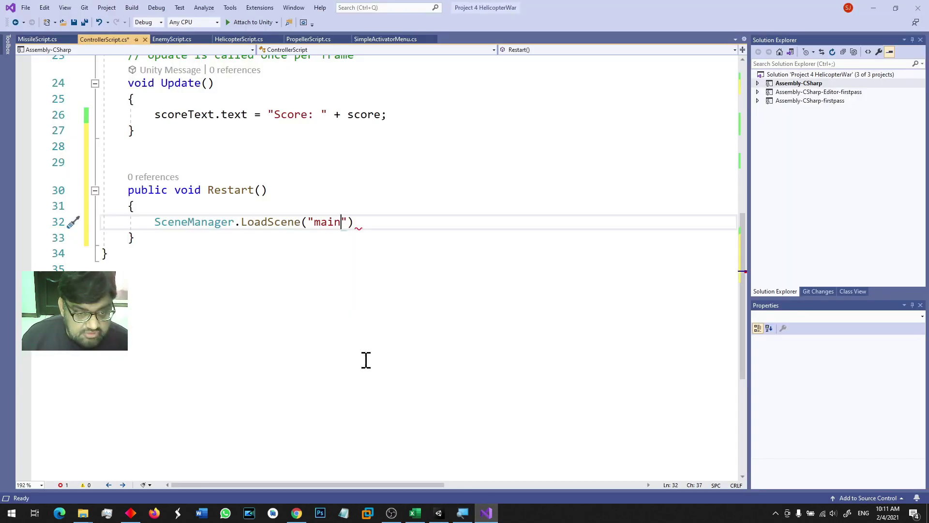
{"action": "double_click", "coordinate": [326, 221]}
{"action": "key", "text": "ctrl+v"}
{"action": "left_click", "coordinate": [420, 222]}
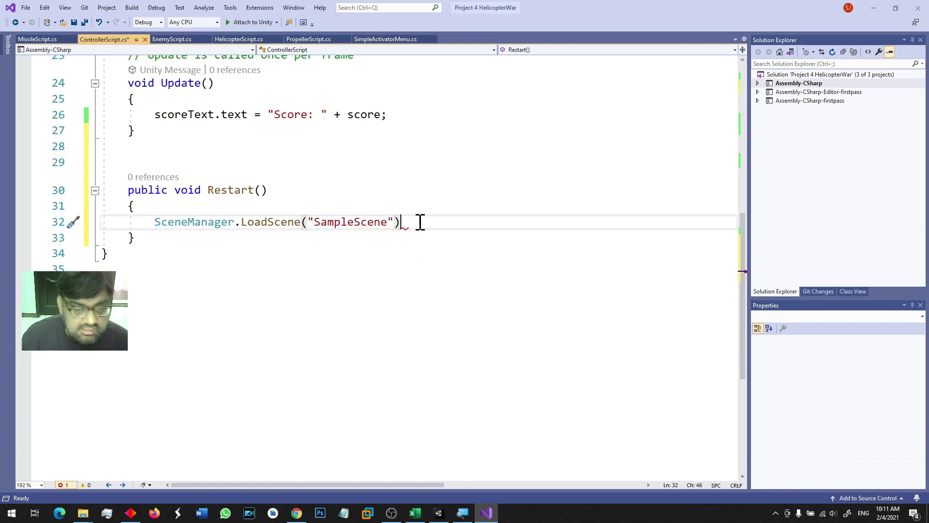
{"action": "type", "text": ";"}
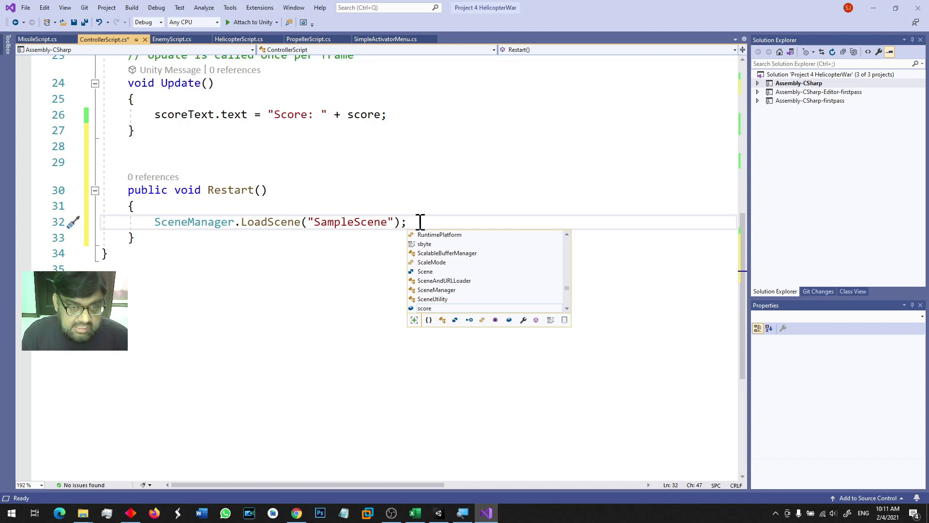
{"action": "key", "text": "ctrl+s"}
{"action": "double_click", "coordinate": [336, 223]}
{"action": "left_click", "coordinate": [357, 242]}
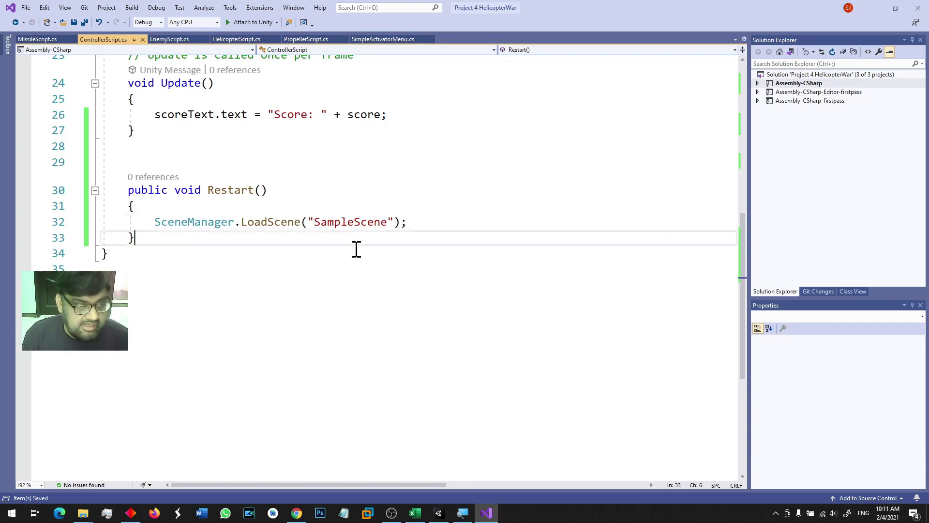
{"action": "double_click", "coordinate": [234, 190]}
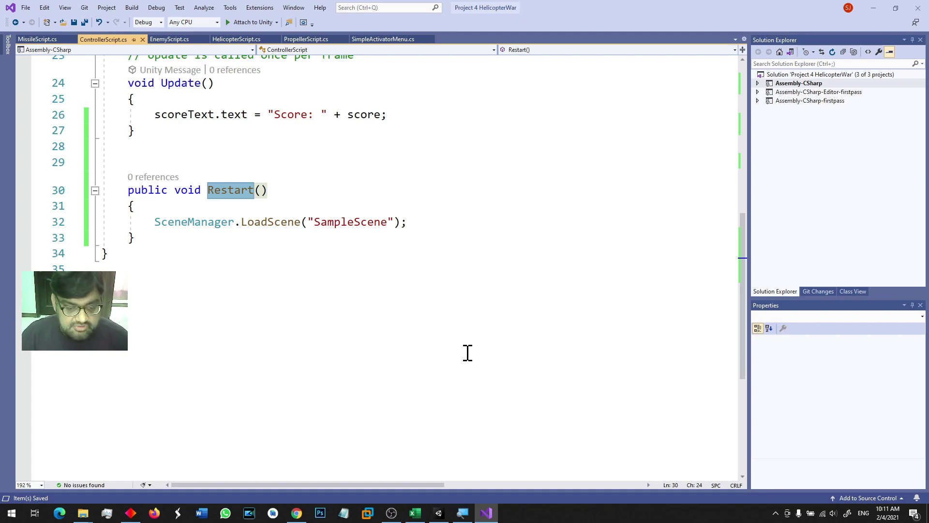
Step: Return to Unity, exit Play mode and add an empty entry to the Restart button's On Click () list
{"action": "left_click", "coordinate": [439, 513]}
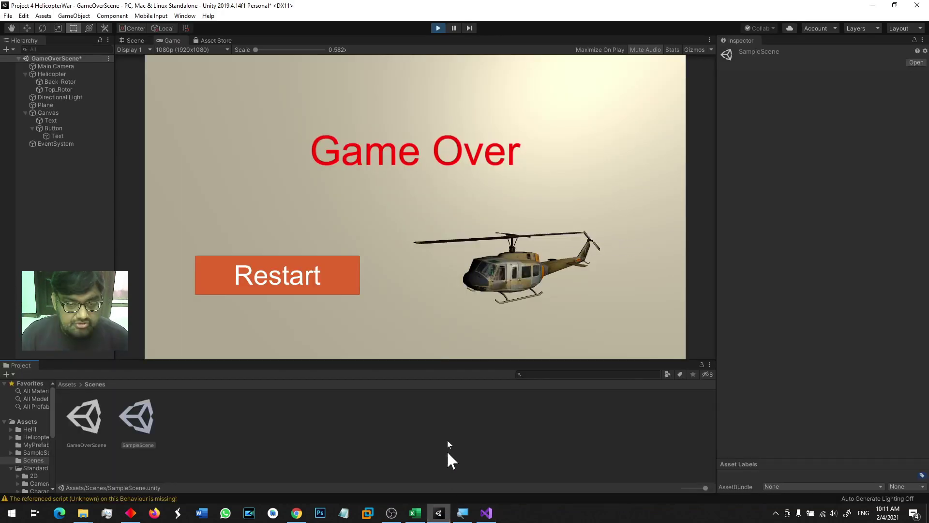
{"action": "left_click", "coordinate": [438, 28]}
{"action": "left_click", "coordinate": [295, 267]}
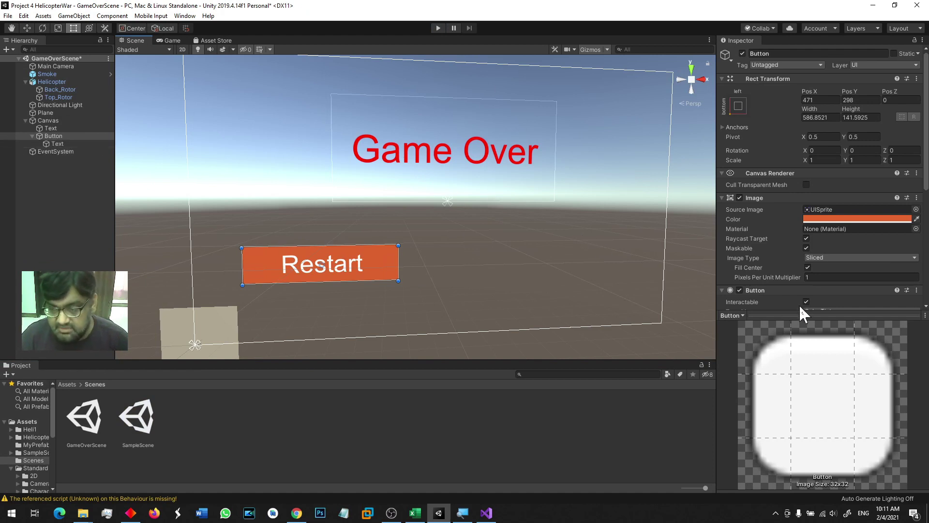
{"action": "left_click_drag", "start_coordinate": [784, 316], "coordinate": [804, 441]}
{"action": "scroll", "coordinate": [798, 300], "scroll_direction": "down", "scroll_amount": 5}
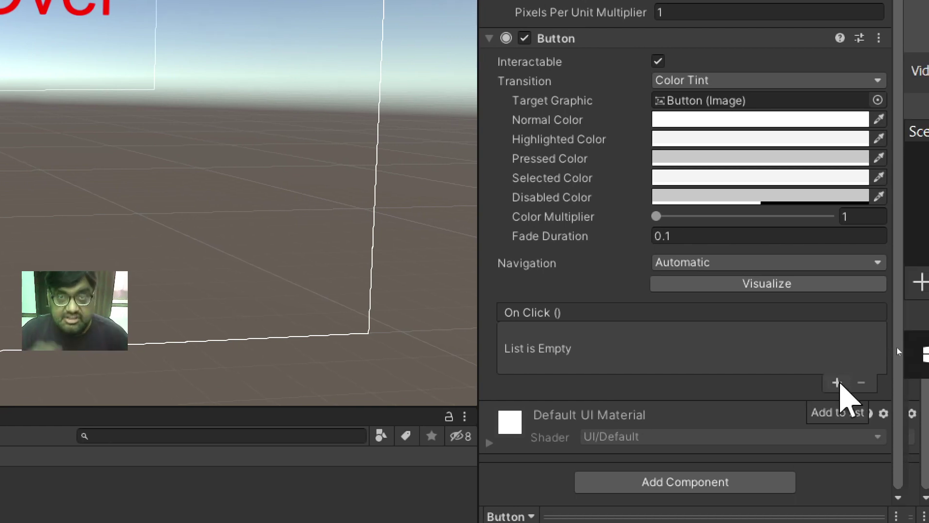
{"action": "left_click", "coordinate": [837, 382]}
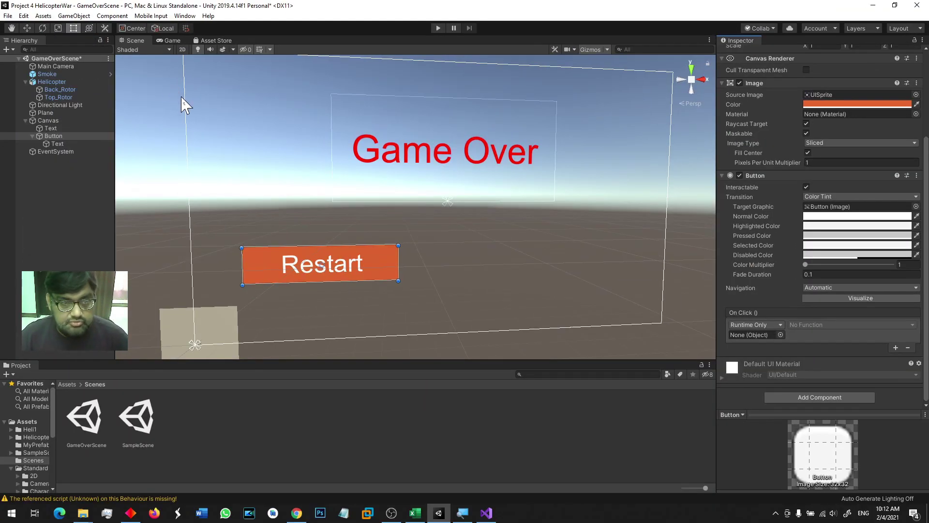
Step: Create an empty game object in GameOverScene and attach the Controller Script component to it
{"action": "left_click", "coordinate": [74, 16]}
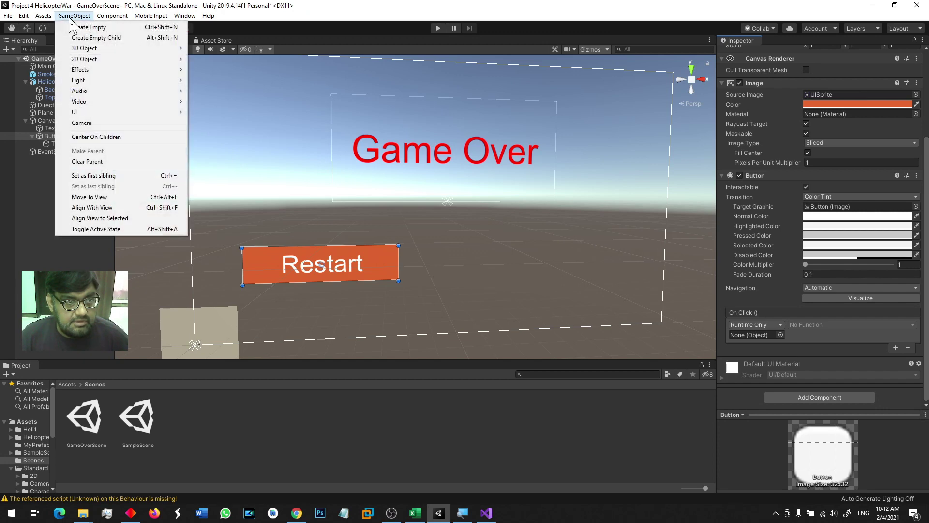
{"action": "mouse_move", "coordinate": [95, 48]}
{"action": "left_click", "coordinate": [91, 27]}
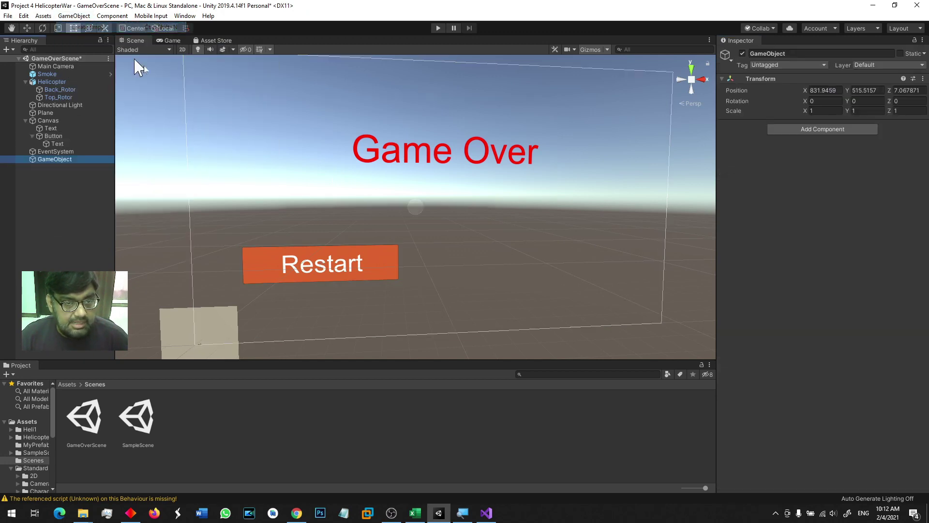
{"action": "left_click", "coordinate": [802, 129]}
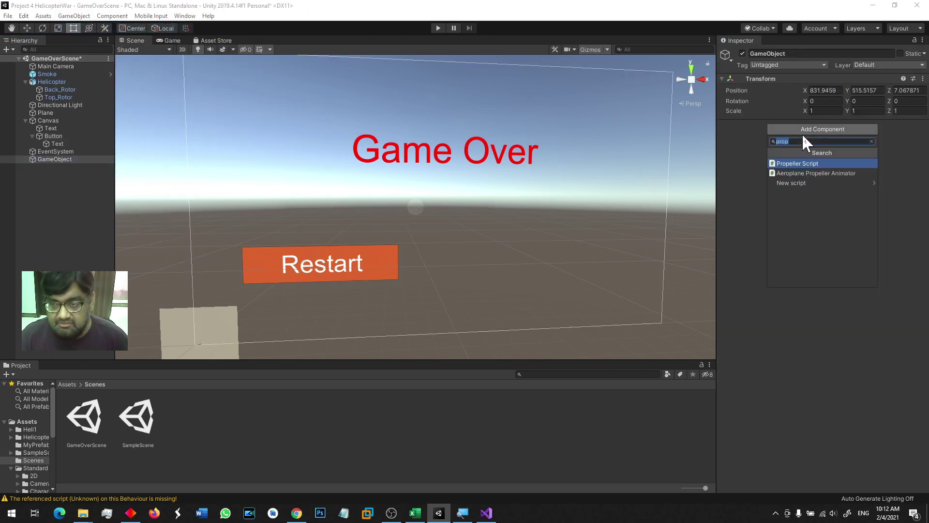
{"action": "type", "text": "contr"}
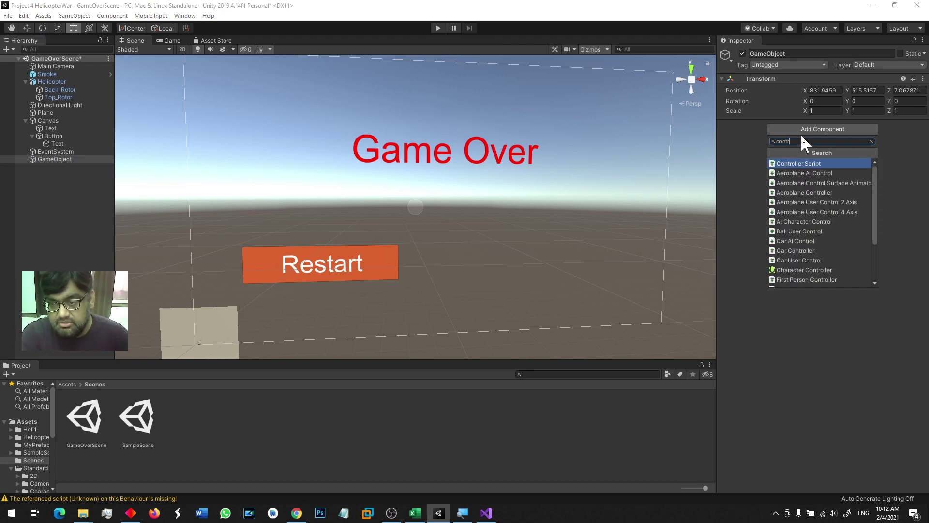
{"action": "type", "text": "o"}
{"action": "key", "text": "Return"}
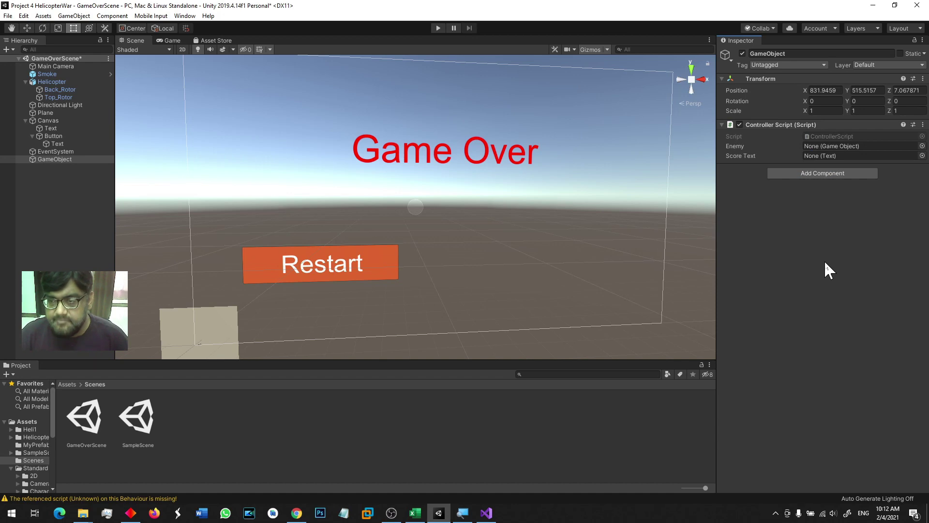
Step: Assign the empty GameObject to the Restart button's On Click () entry and choose ControllerScript's Restart () as its function
{"action": "left_click", "coordinate": [326, 264]}
{"action": "scroll", "coordinate": [764, 305], "scroll_direction": "down", "scroll_amount": 5}
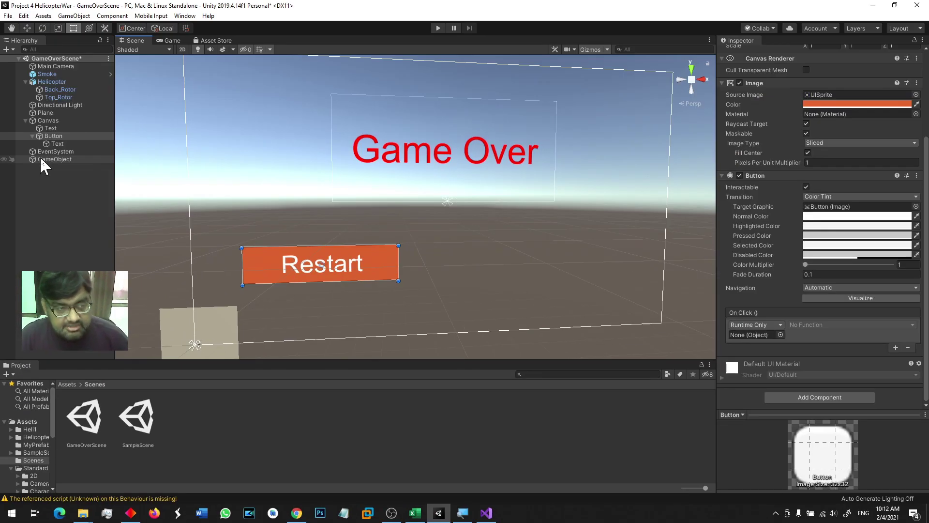
{"action": "left_click_drag", "start_coordinate": [81, 82], "coordinate": [521, 178]}
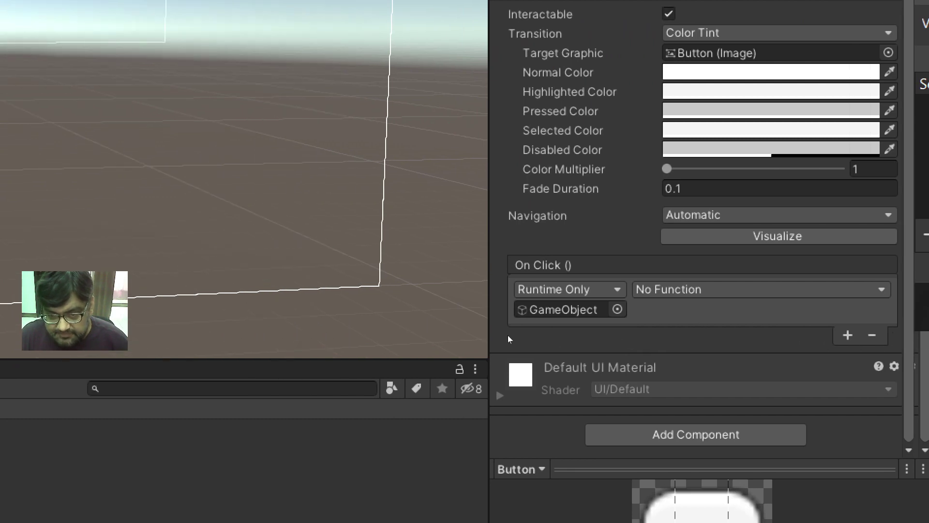
{"action": "left_click", "coordinate": [671, 290]}
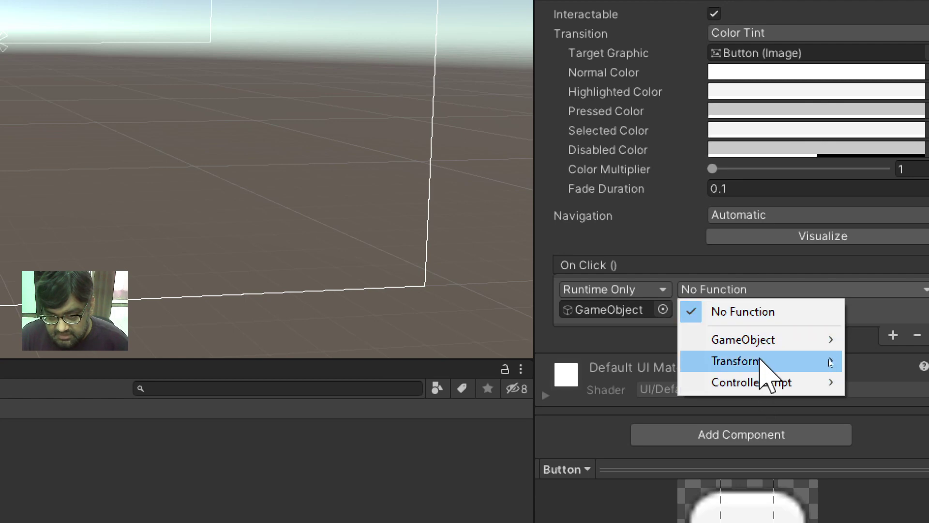
{"action": "mouse_move", "coordinate": [762, 342]}
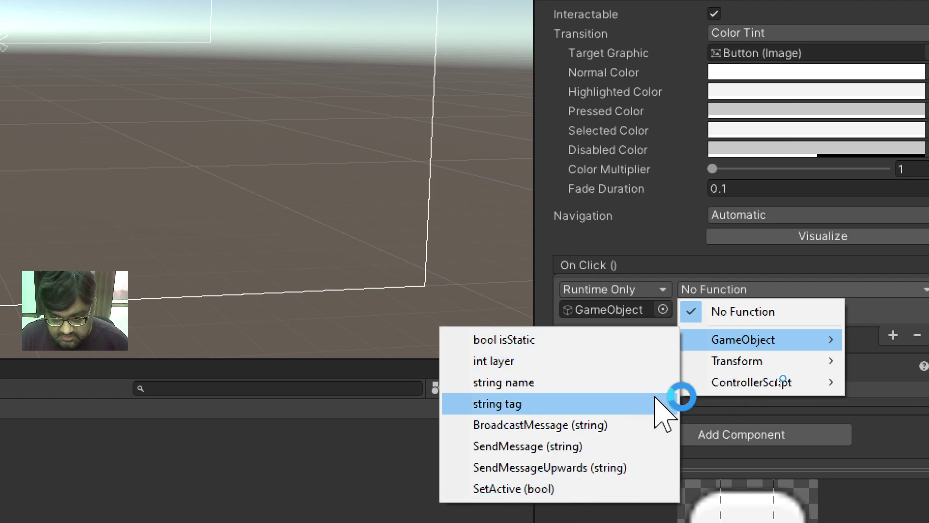
{"action": "mouse_move", "coordinate": [754, 383]}
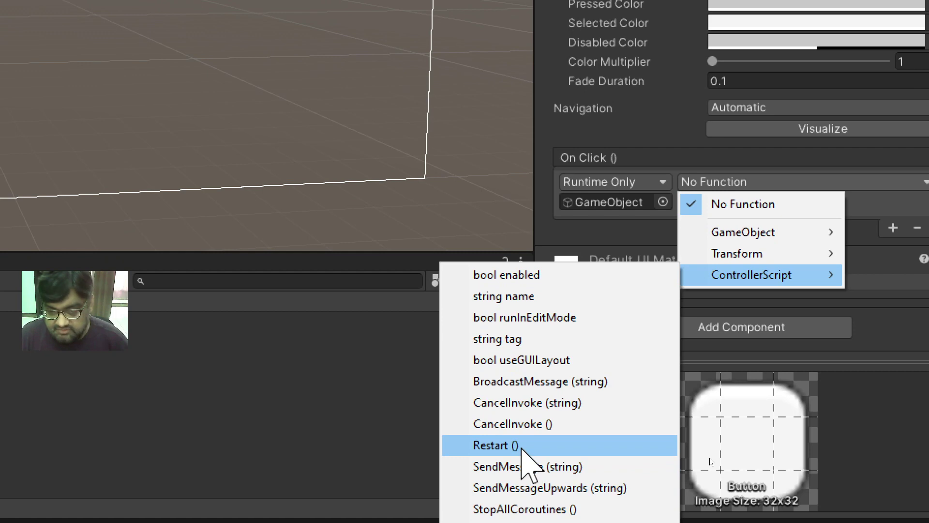
{"action": "left_click", "coordinate": [524, 444]}
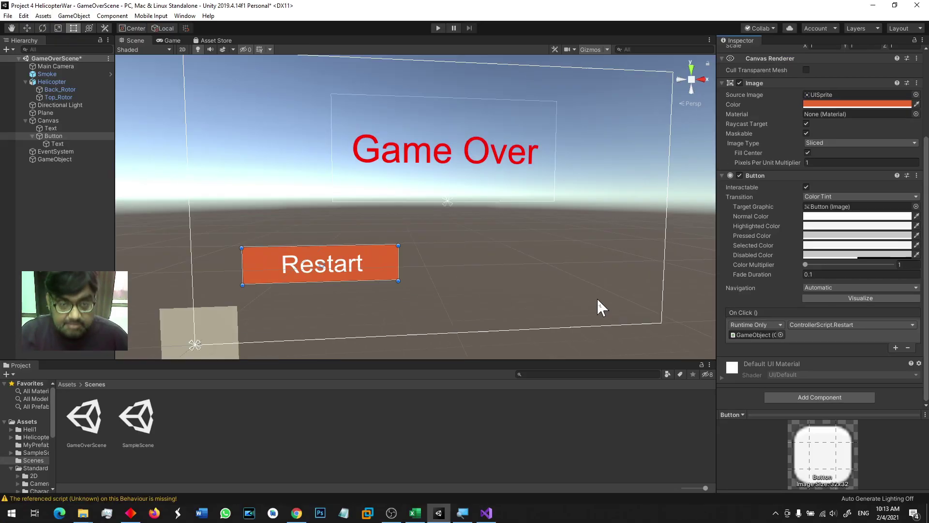
Step: Run the game over scene in Play mode, use the Restart button and fly the helicopter in the loaded scene
{"action": "left_click", "coordinate": [437, 28]}
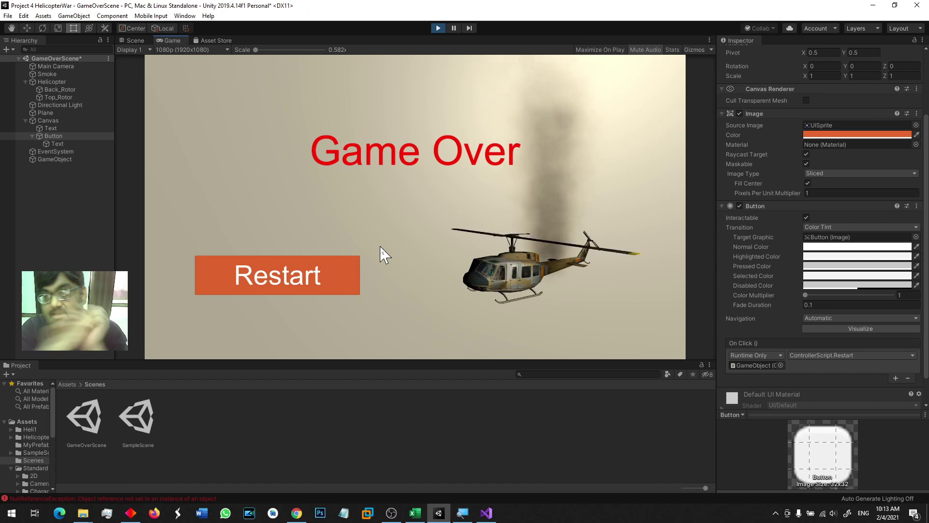
{"action": "left_click", "coordinate": [290, 276]}
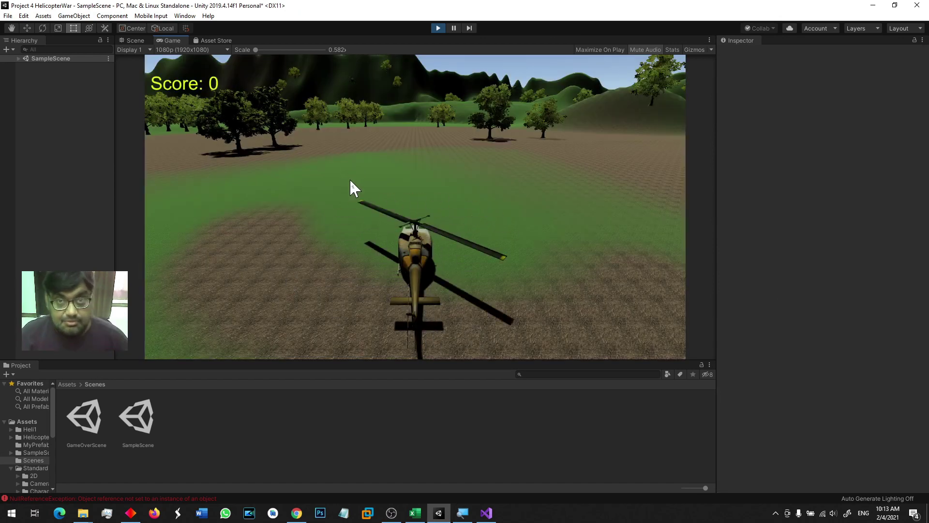
{"action": "key", "text": "w"}
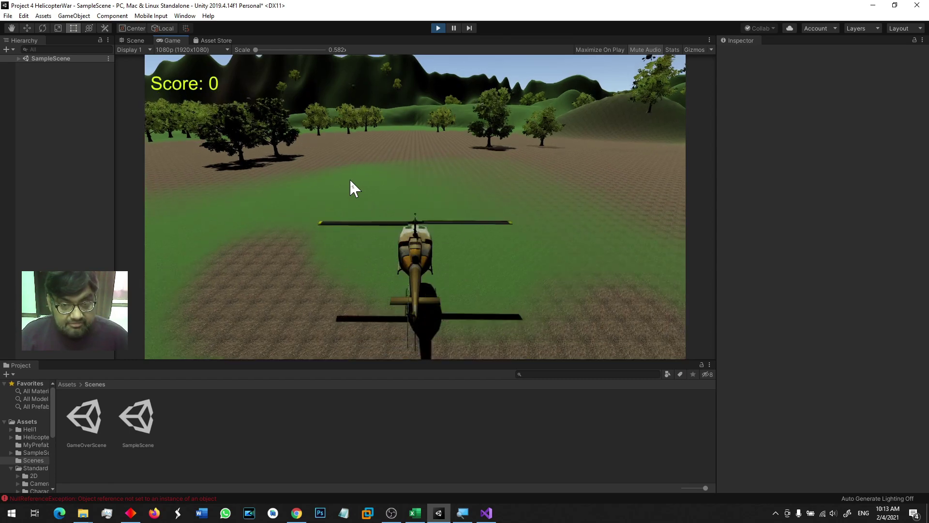
Step: Fly the helicopter forward across the terrain toward the enemy helicopters until the Game Over scene loads
{"action": "key", "text": "w"}
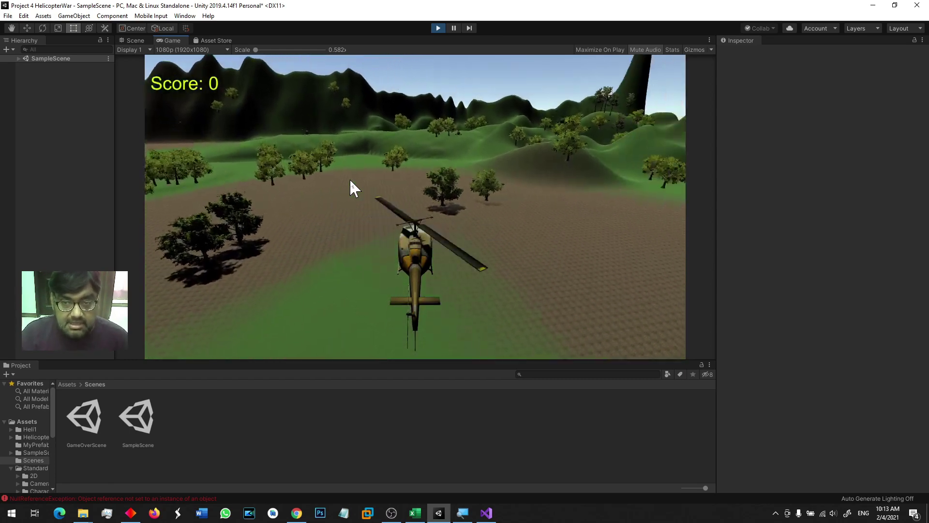
{"action": "key", "text": "w"}
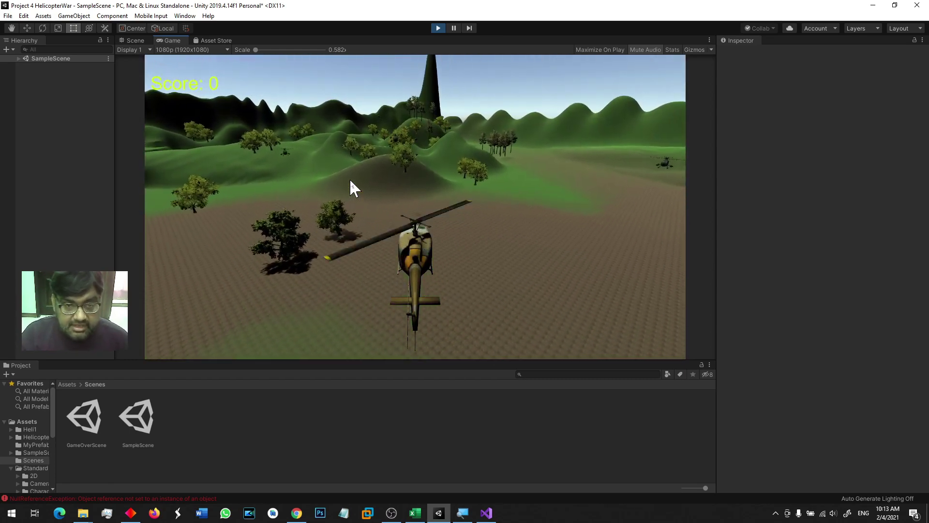
{"action": "key", "text": "w"}
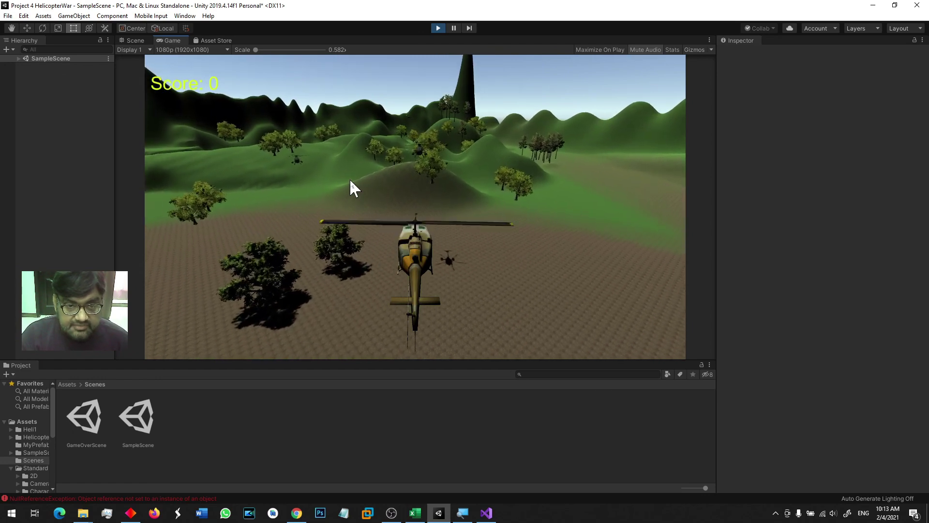
{"action": "key", "text": "w"}
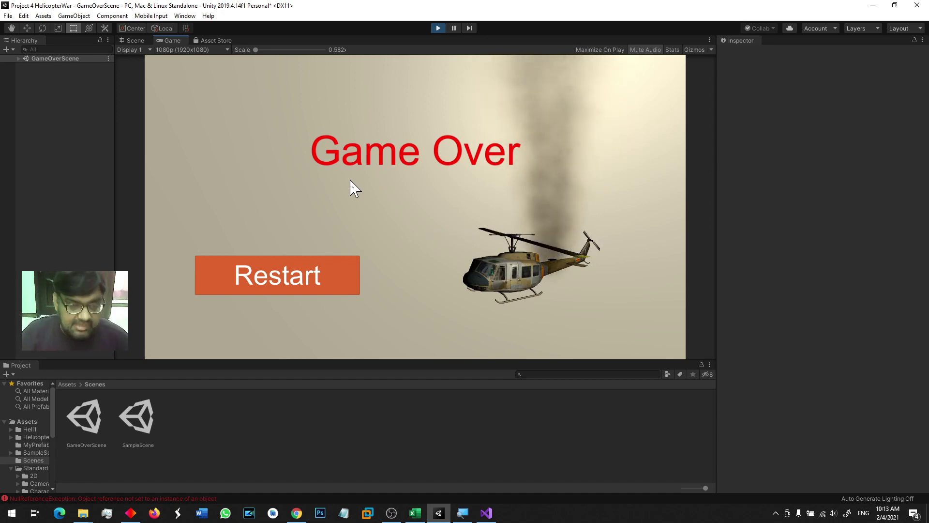
Step: Test the Restart button twice from the Game Over scene, then exit Play mode
{"action": "left_click", "coordinate": [286, 265]}
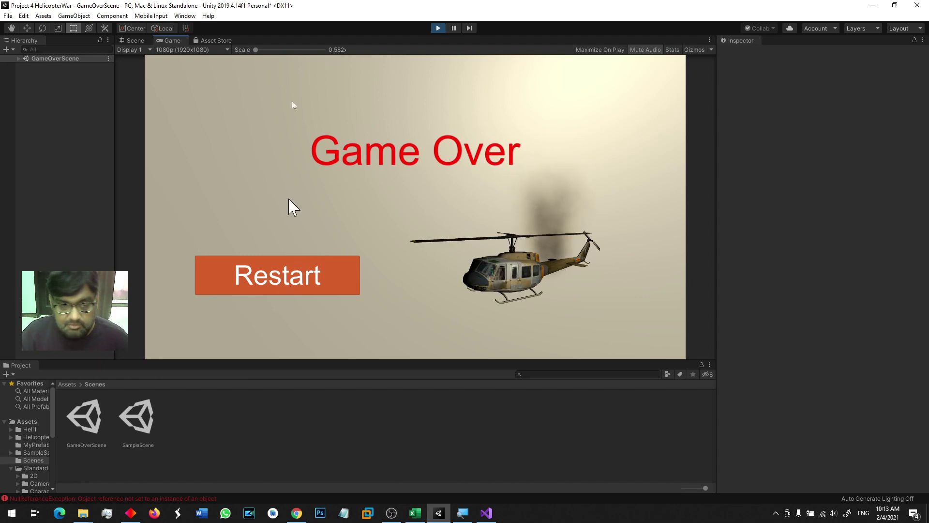
{"action": "left_click", "coordinate": [287, 280]}
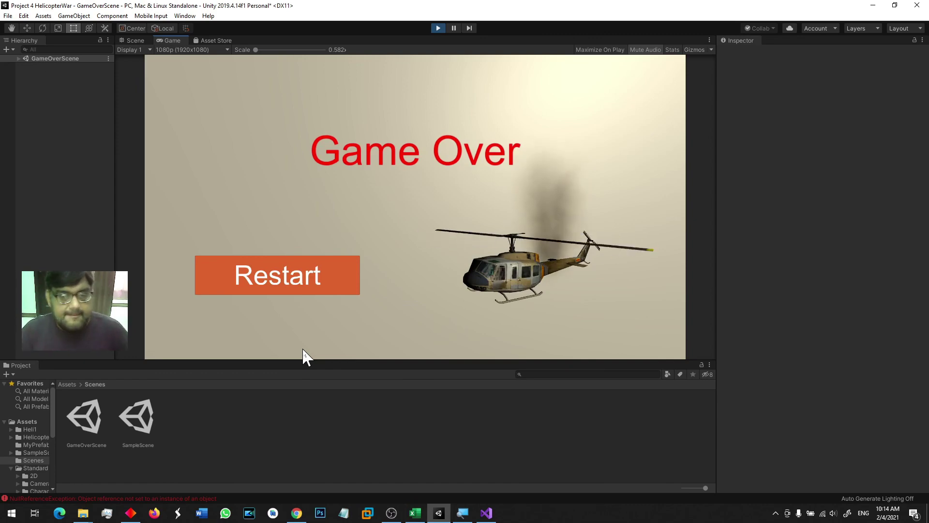
{"action": "left_click", "coordinate": [435, 28]}
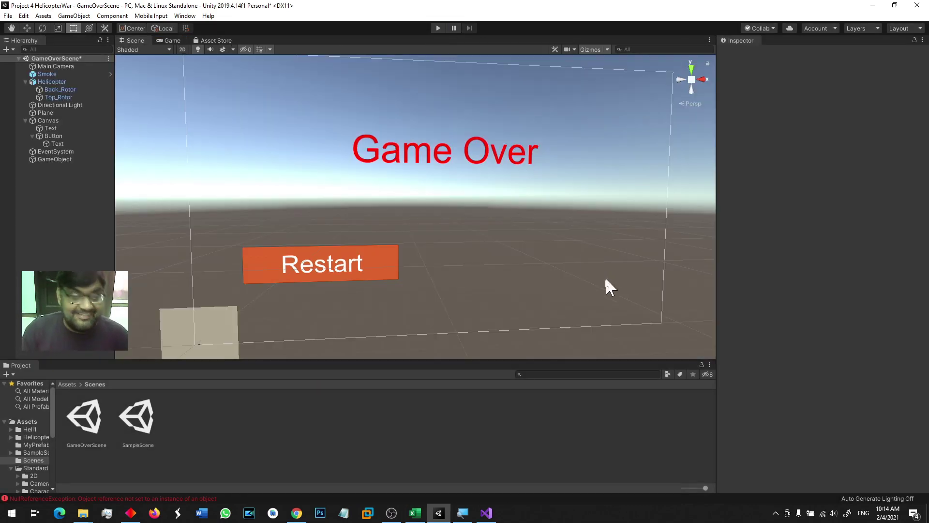